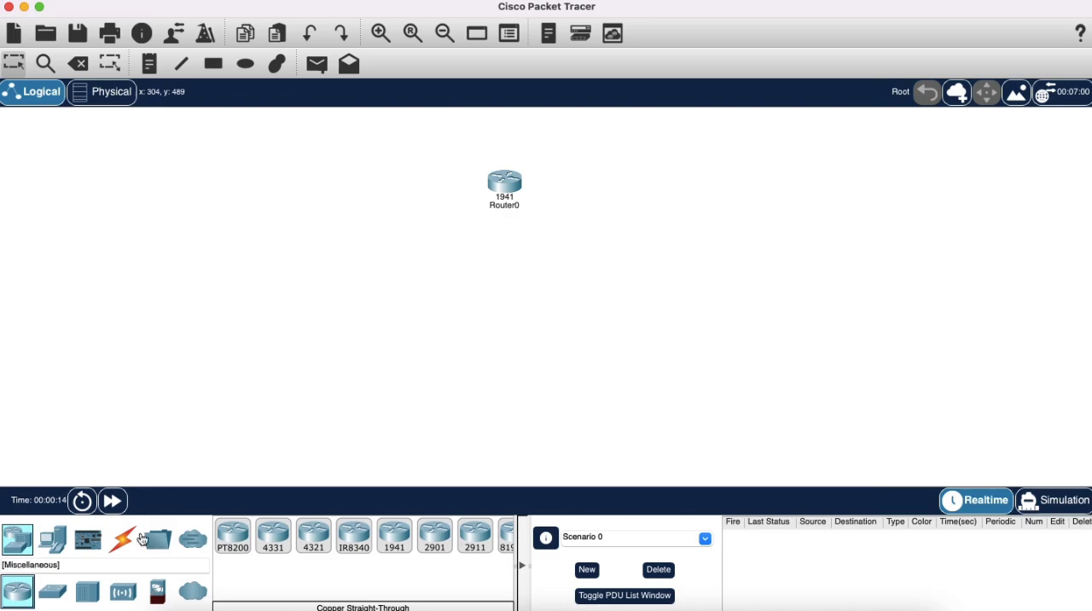
Place a 2960-24TT switch directly below Router0 in the workspace.
left_click(49, 595)
left_click(488, 301)
mouse_move(488, 300)
left_mouse_down()
mouse_move(497, 317)
mouse_move(504, 290)
left_mouse_up()
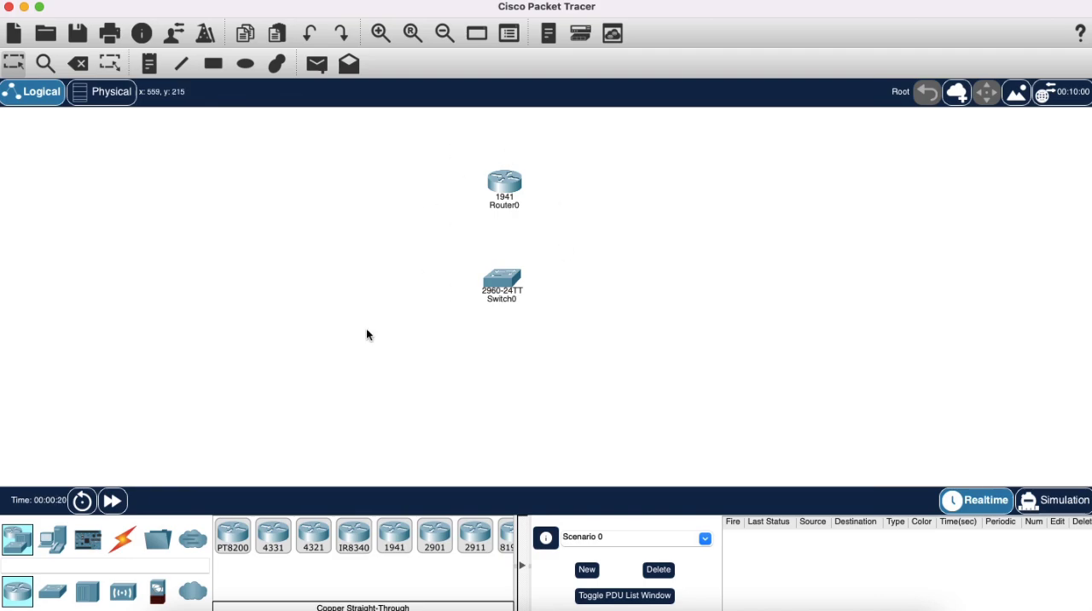
Add two PCs, one above the other, beside and below the switch, and a server beneath the switch.
left_click(52, 539)
left_click_drag(232, 536, 656, 275)
left_click_drag(232, 536, 661, 386)
left_click_drag(651, 283, 659, 307)
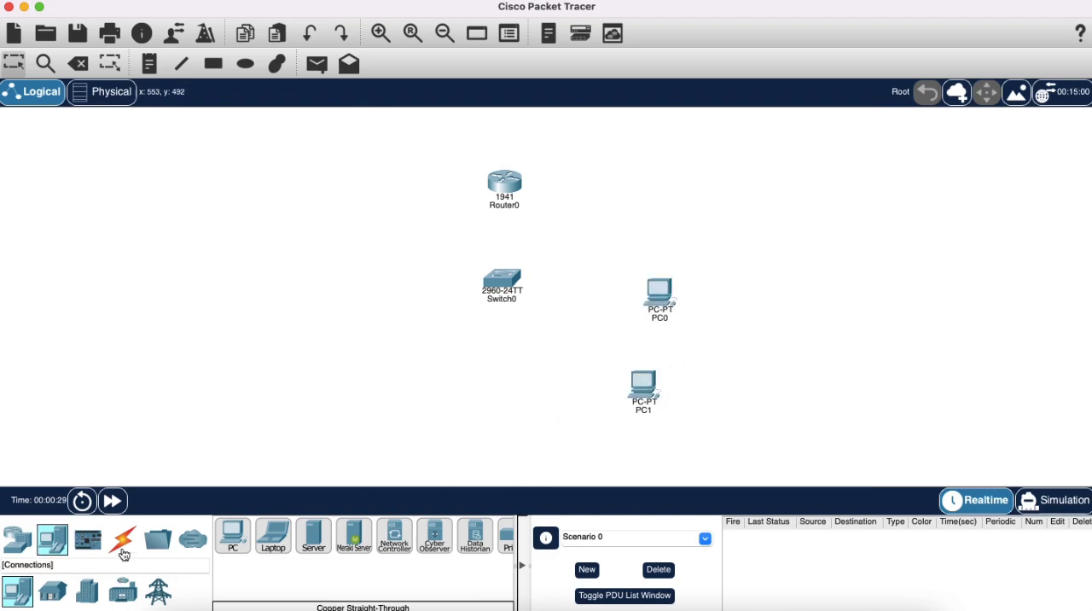
left_click_drag(313, 535, 486, 390)
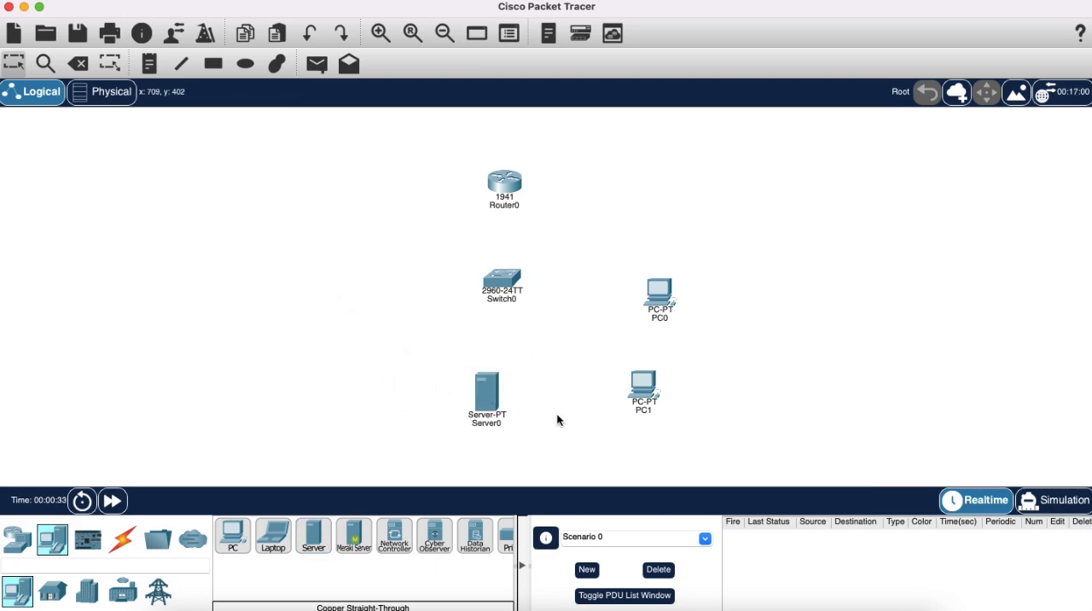
Connect PC1's FastEthernet0 port to Switch0's FastEthernet0/1 port with a copper straight-through cable.
left_click(122, 536)
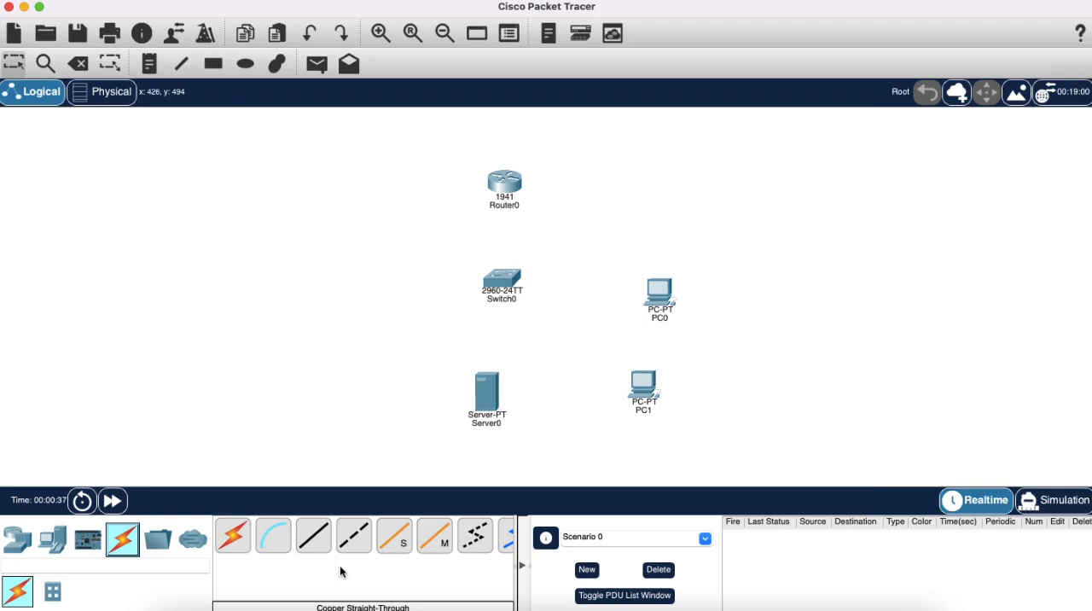
left_click(324, 540)
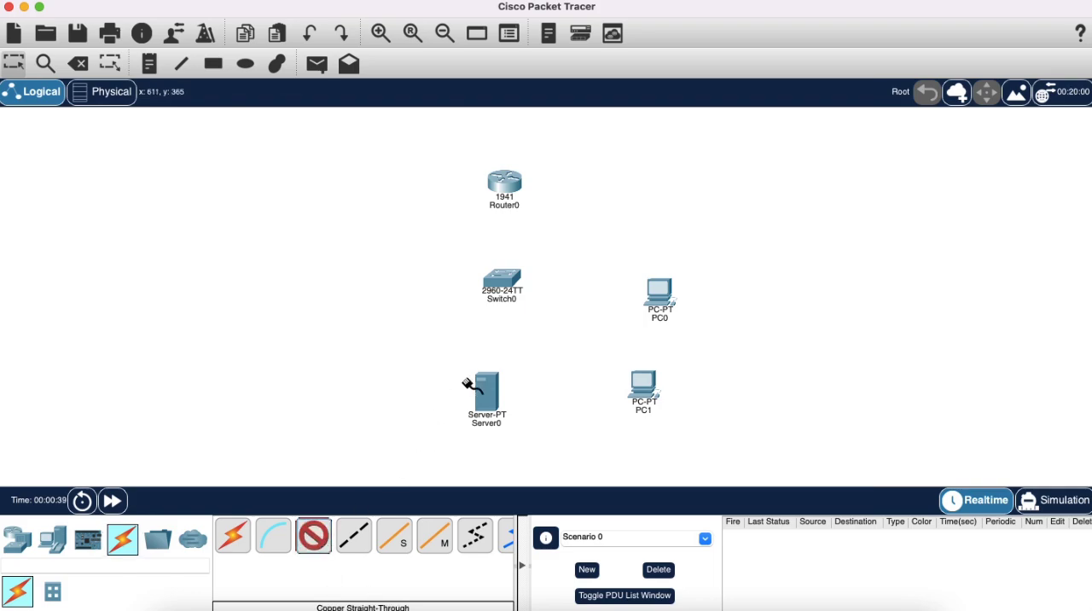
left_click(641, 386)
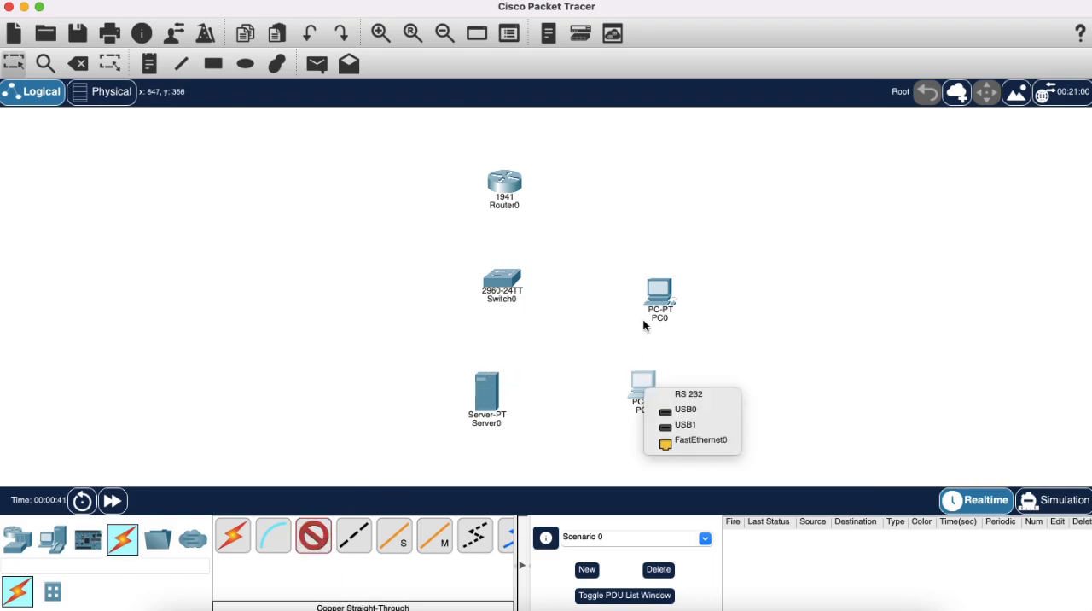
left_click(721, 441)
left_click(502, 287)
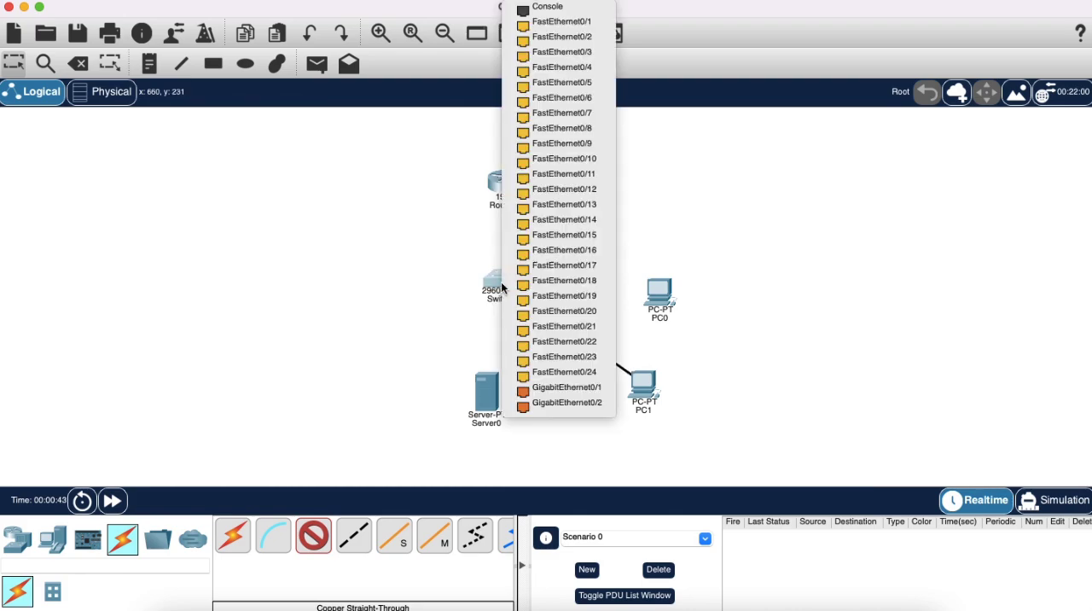
left_click(558, 22)
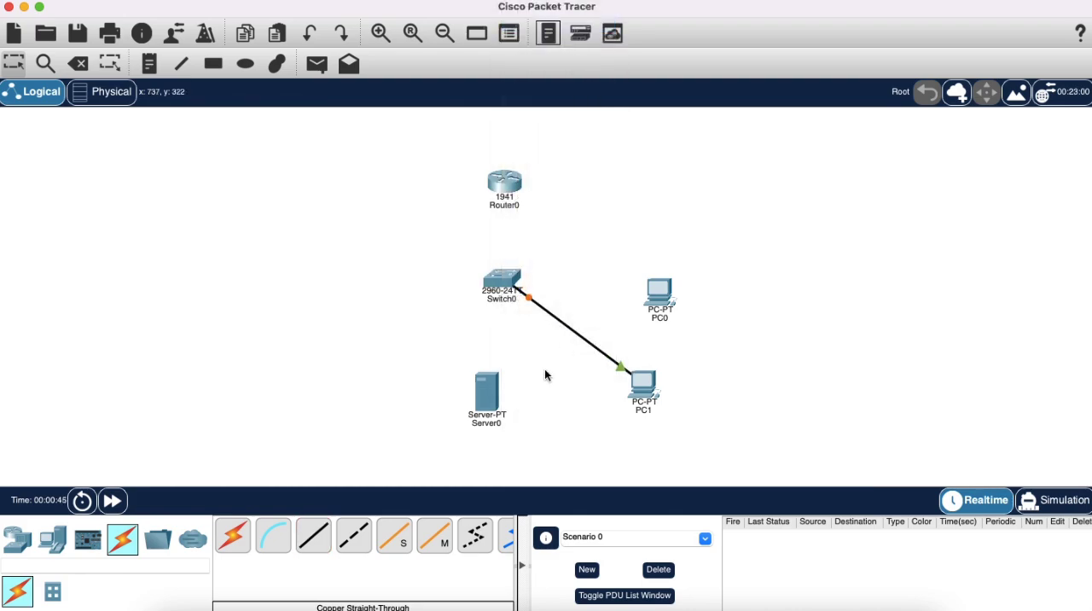
Connect PC0's FastEthernet0 port to Switch0's FastEthernet0/2 port with a copper straight-through cable.
left_click(654, 299)
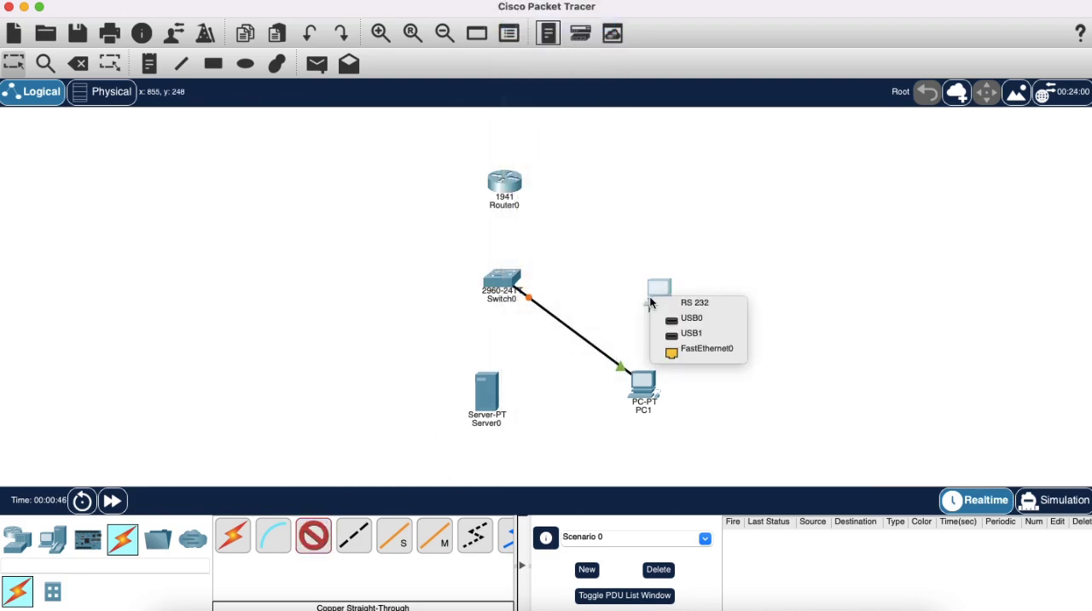
left_click(688, 350)
left_click(500, 285)
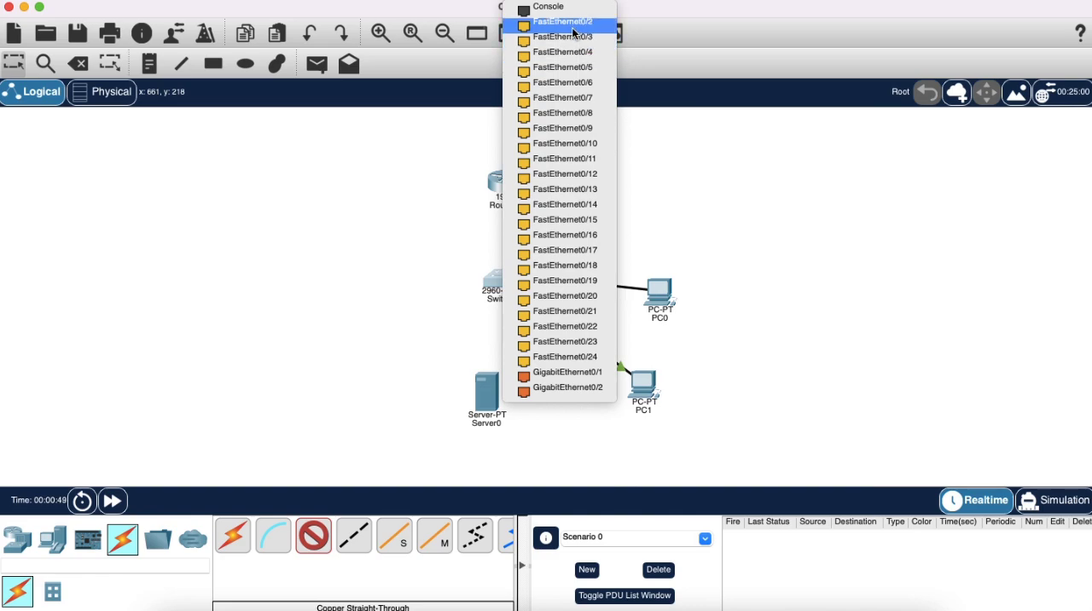
left_click(572, 26)
Cable Server0 to Switch0's FastEthernet0/3 port with a copper straight-through connection.
left_click(353, 535)
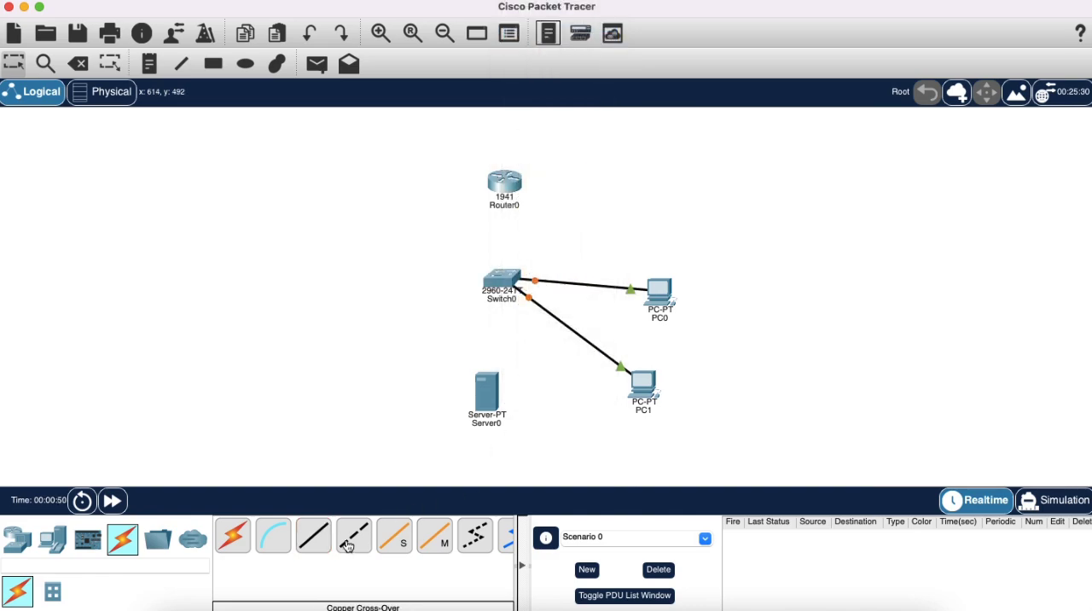
left_click(480, 398)
left_click(525, 406)
left_click(501, 281)
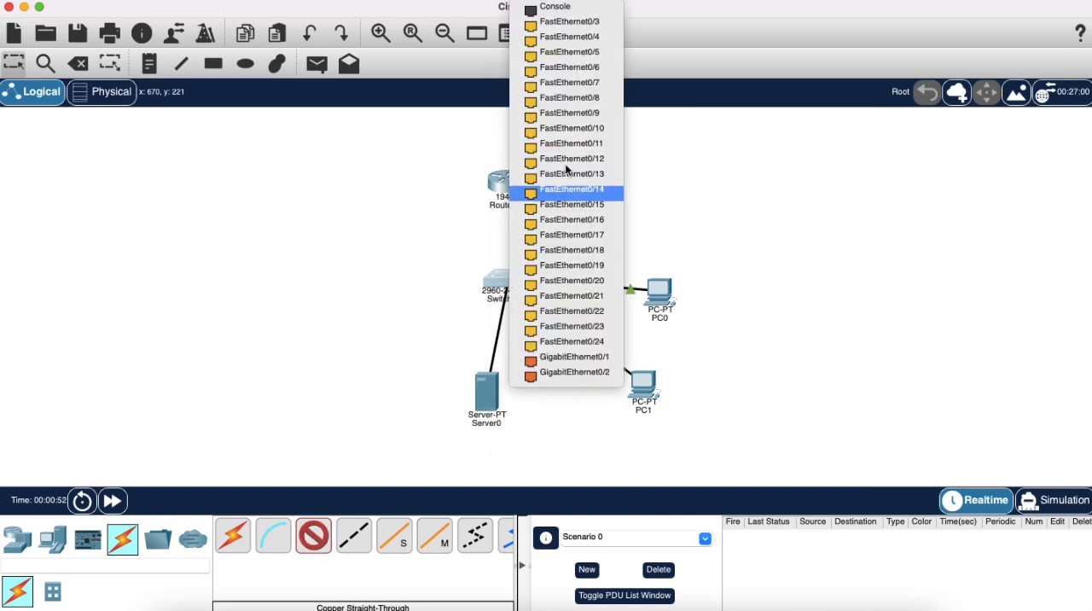
left_click(589, 24)
Link Switch0's FastEthernet0/4 port to Router0's GigabitEthernet0/0 port with a copper straight-through cable.
left_click(350, 534)
left_click(513, 281)
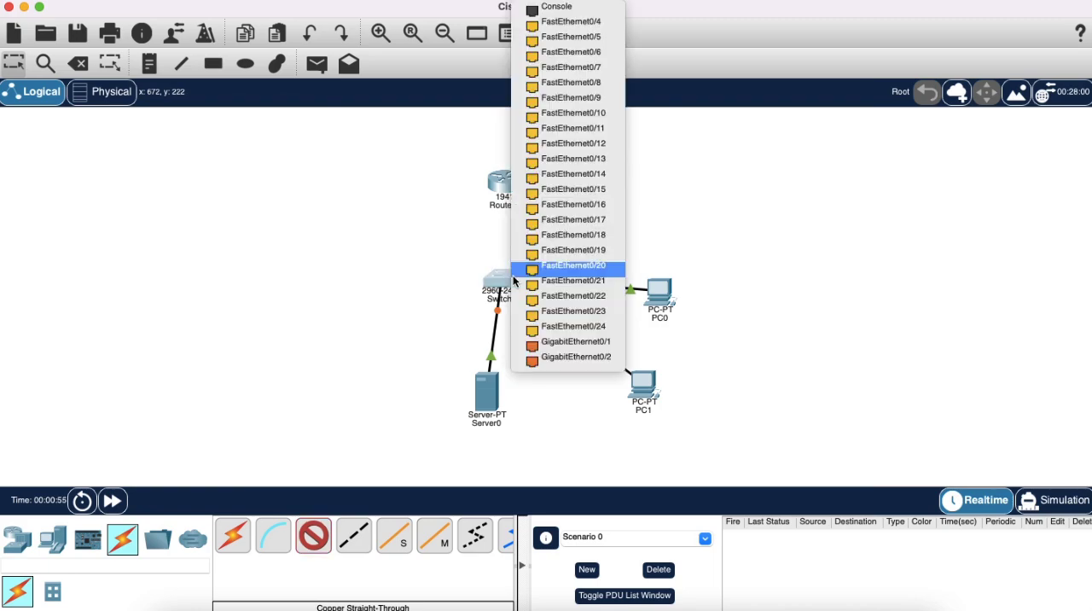
left_click(589, 28)
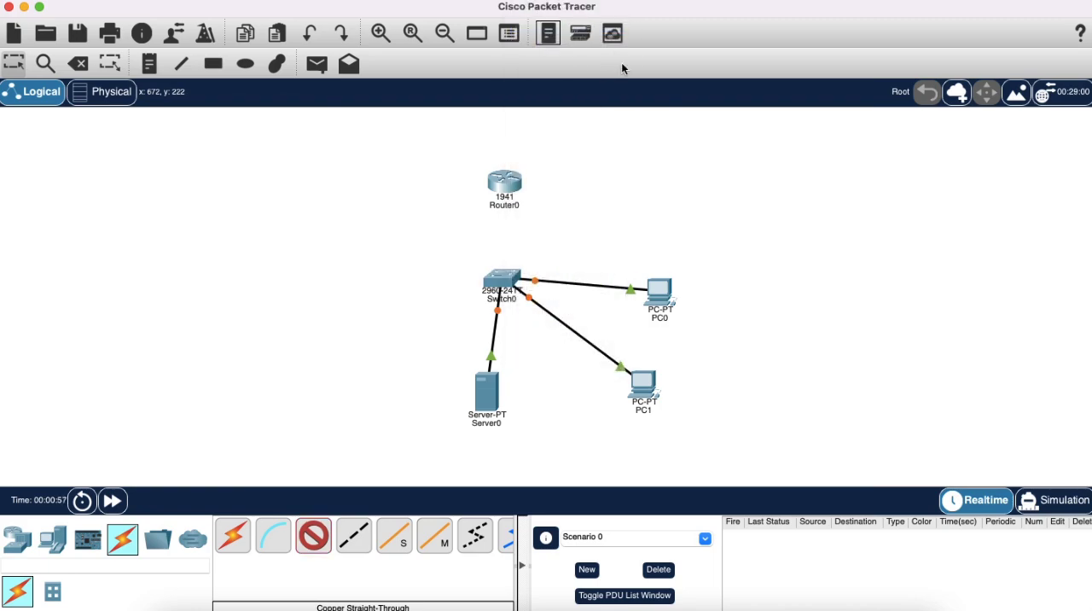
left_click(514, 187)
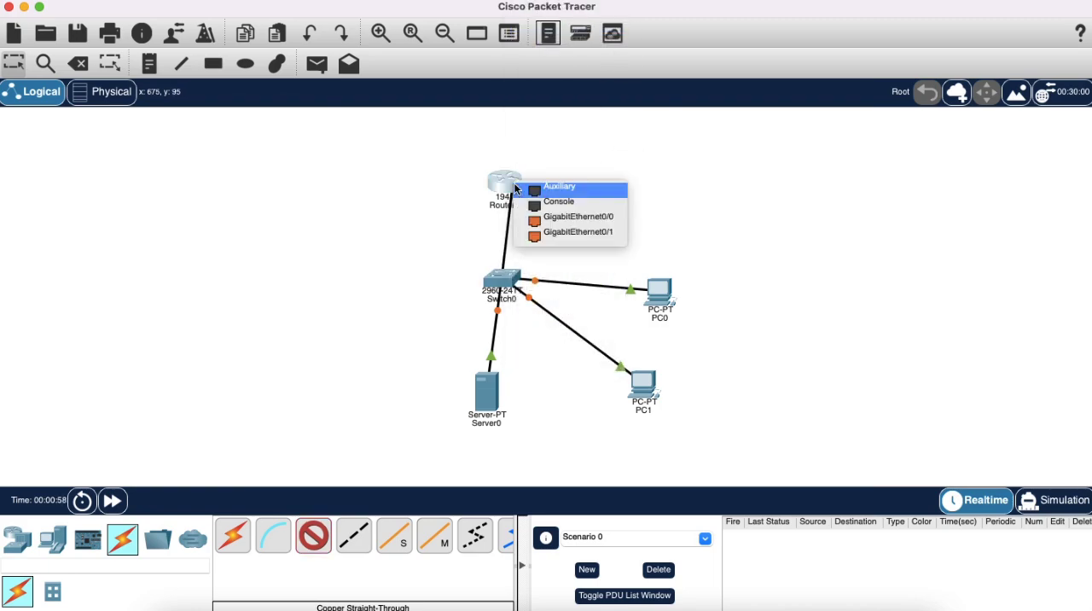
left_click(584, 221)
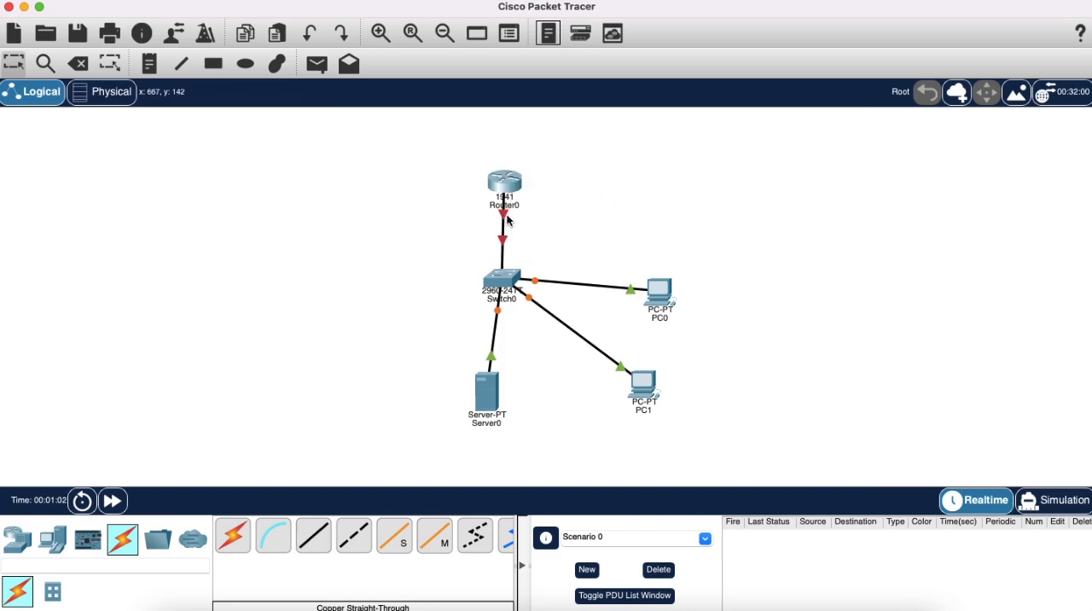
Open Router0's GigabitEthernet0/0 interface for configuration and review the generated commands in the router's command line.
left_click(505, 179)
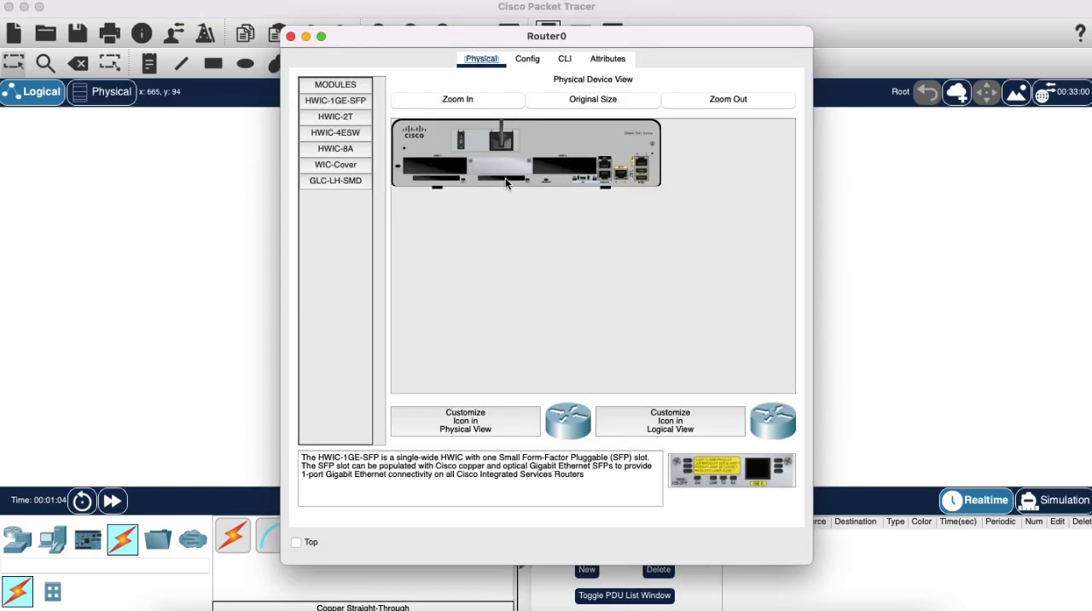
left_click(560, 61)
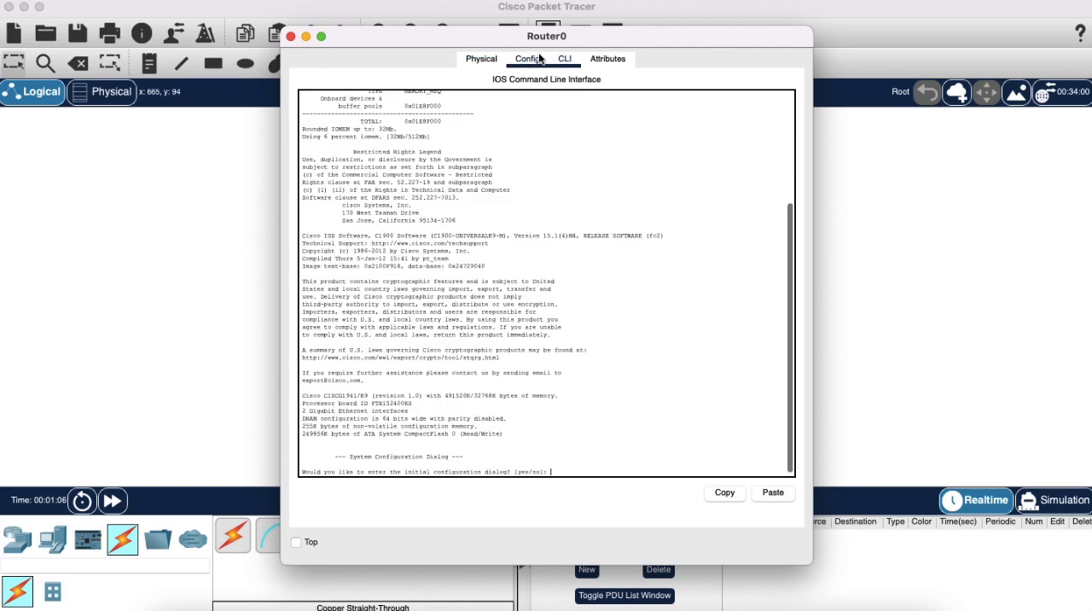
left_click(526, 60)
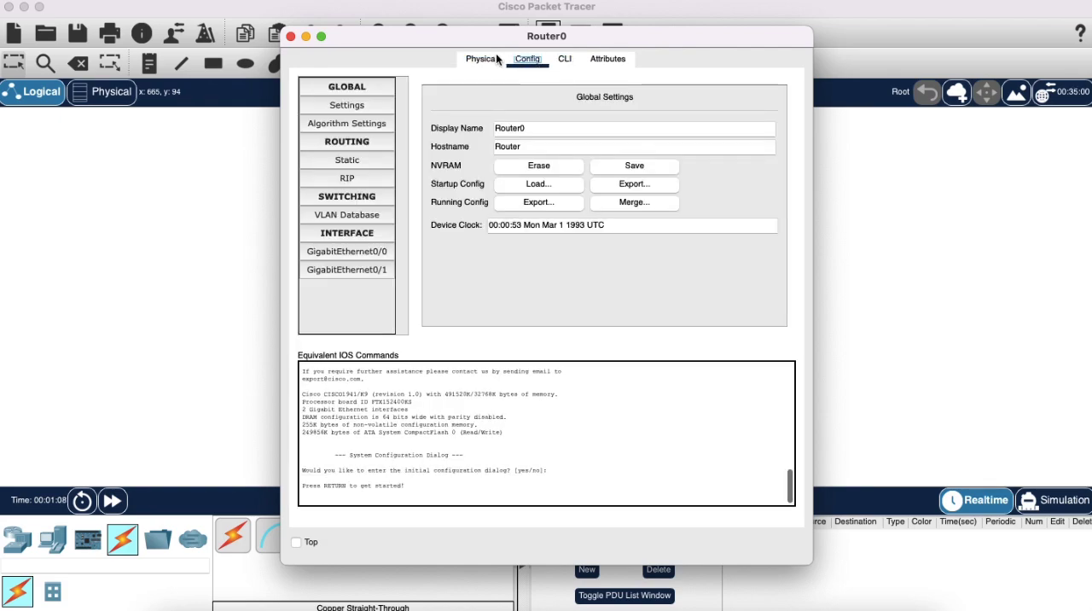
left_click(347, 252)
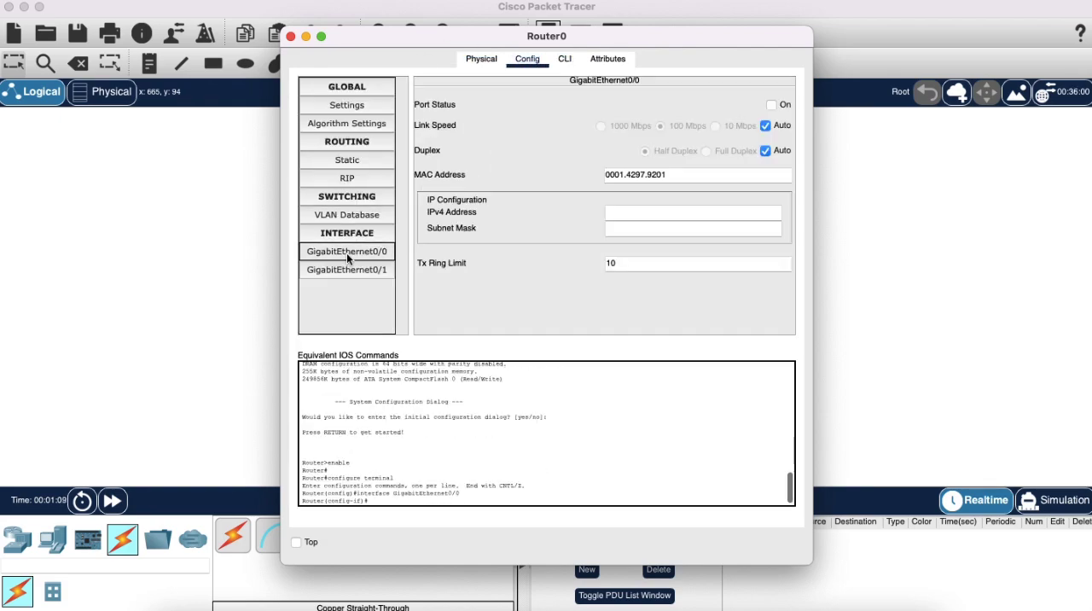
left_click(562, 59)
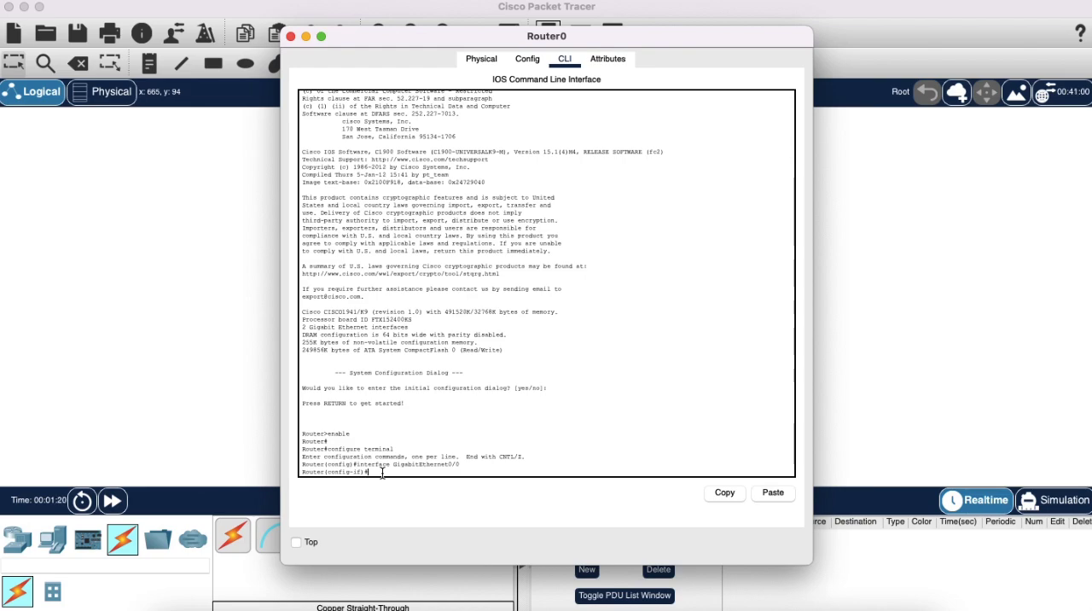
left_click_drag(459, 466, 298, 433)
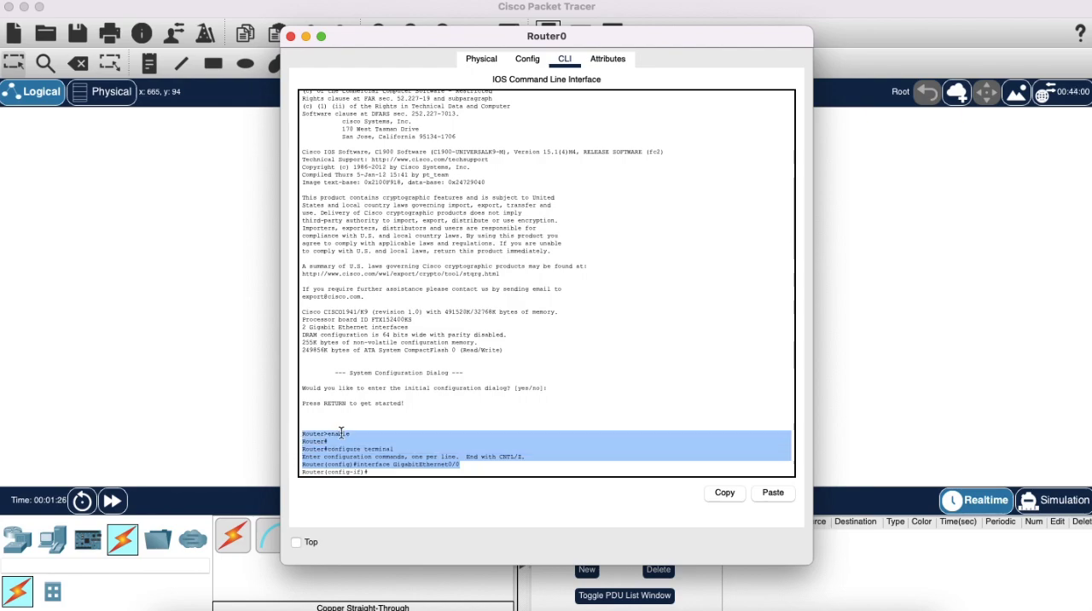
left_click(397, 469)
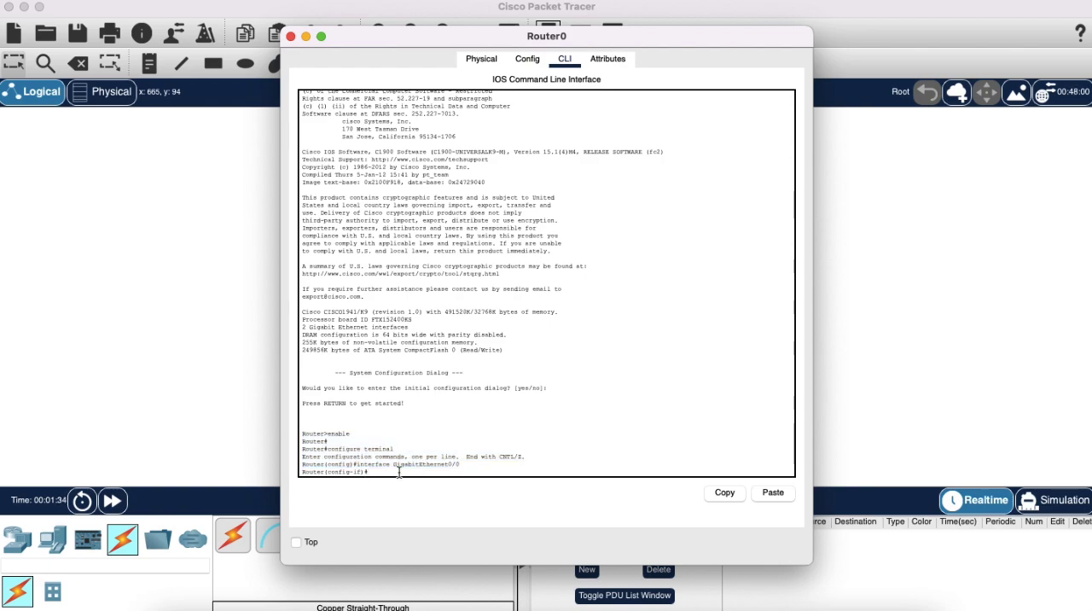
Set the router's hostname to Router404 in the command line.
type("hostname Router404")
key("Return")
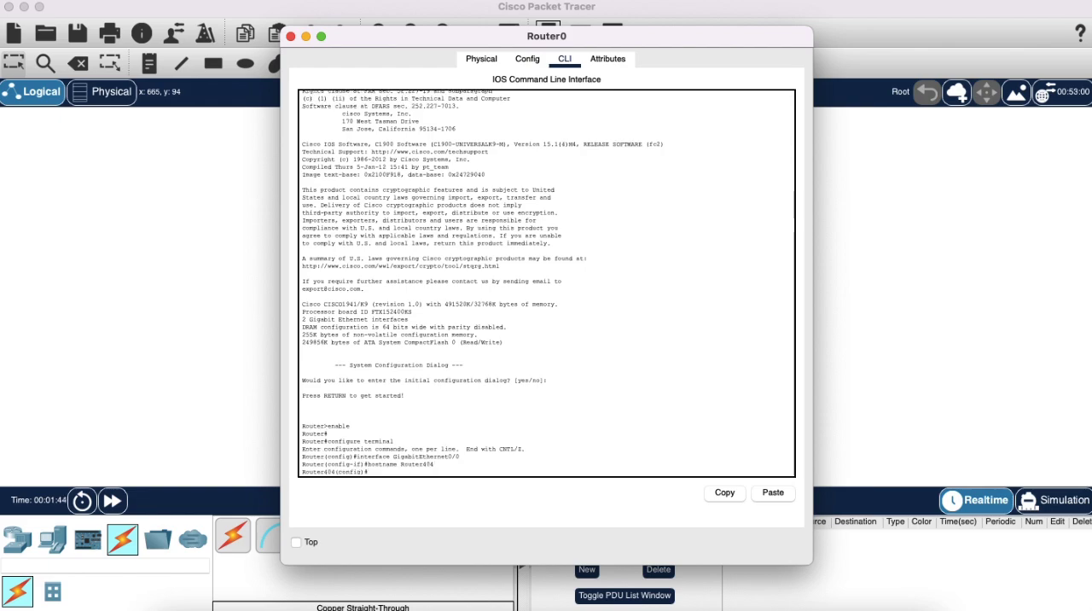
Enter interface configuration mode for gigabitEthernet0/0 on the router.
type("interface GigabitEthernet0/0")
key("BackSpace")
key("BackSpace")
key("BackSpace")
key("BackSpace")
key("BackSpace")
key("BackSpace")
key("BackSpace")
type("interface gigabitEt")
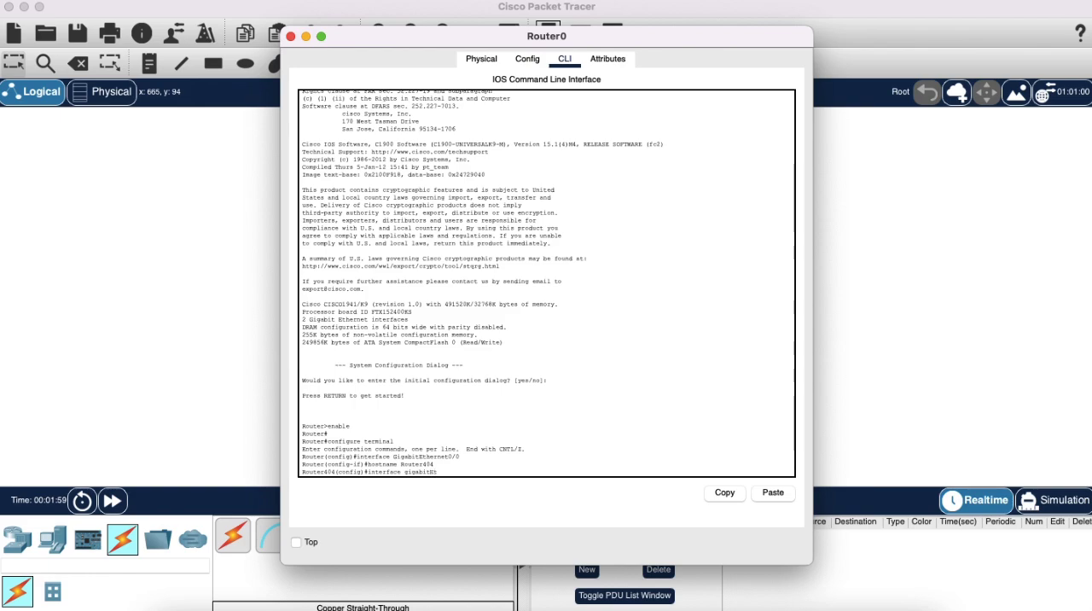
type("hernet0/0")
key("Return")
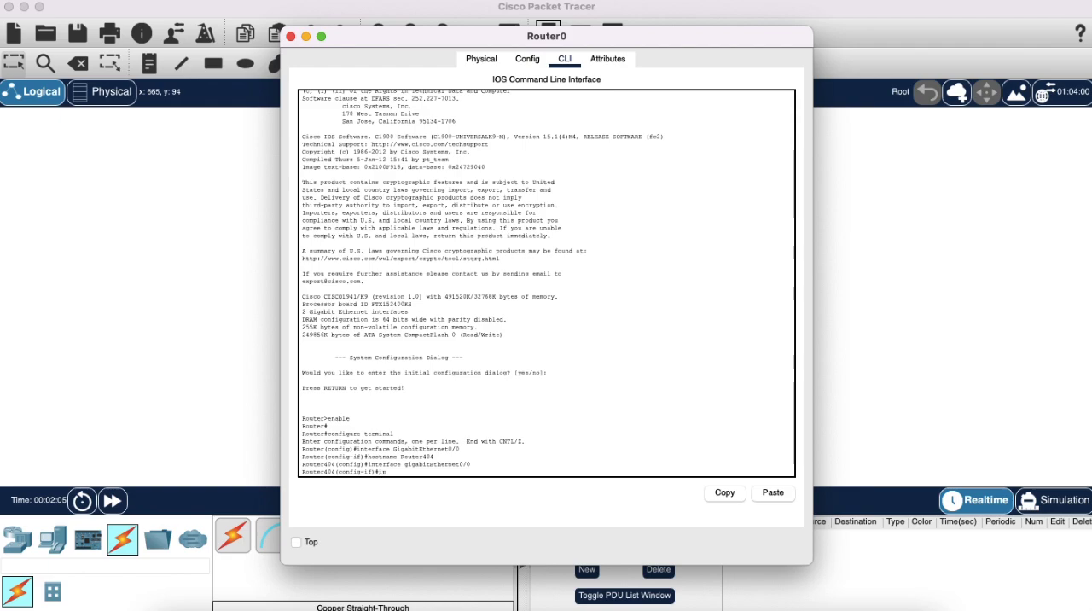
Assign IP address 192.168.1.1 with mask 255.255.255.0 to the interface and enable it with no shutdown.
type("ip address 192.1")
type("68.1.1 255.255.255.0")
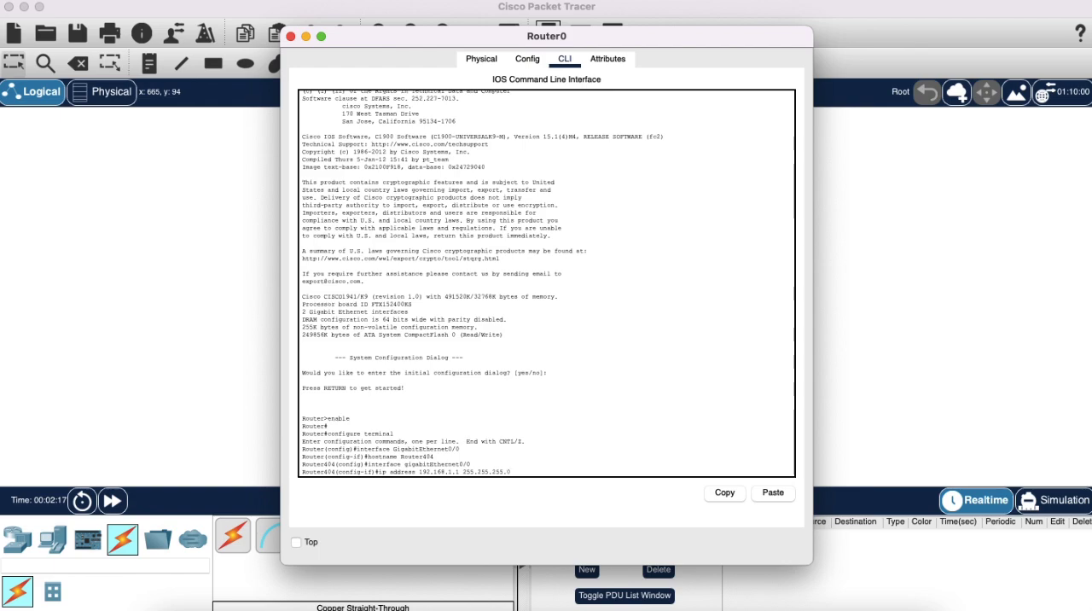
key("Return")
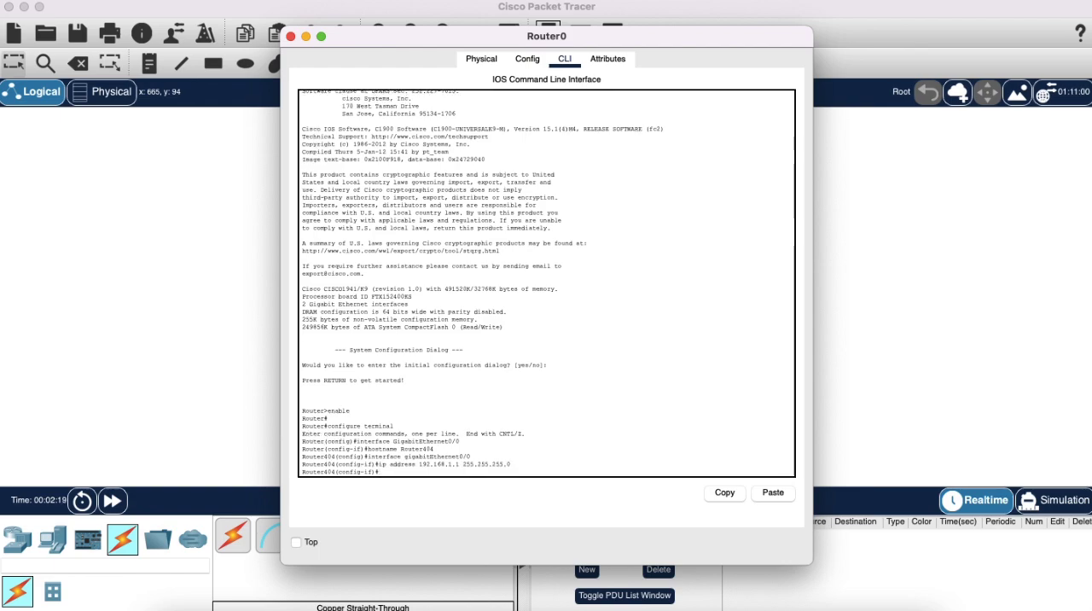
type("no sh")
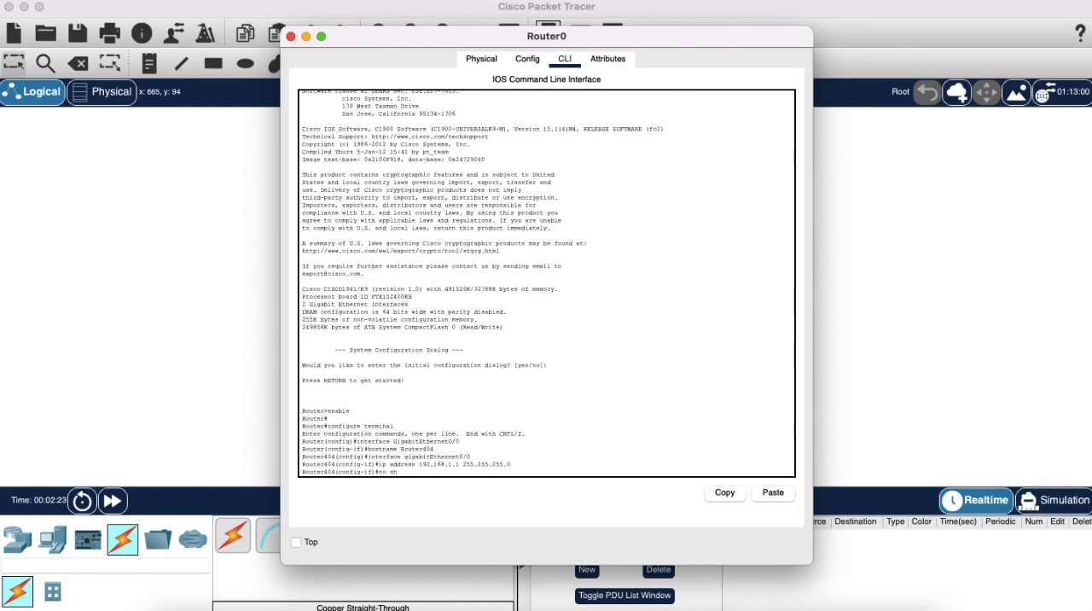
type("utdown")
key("Return")
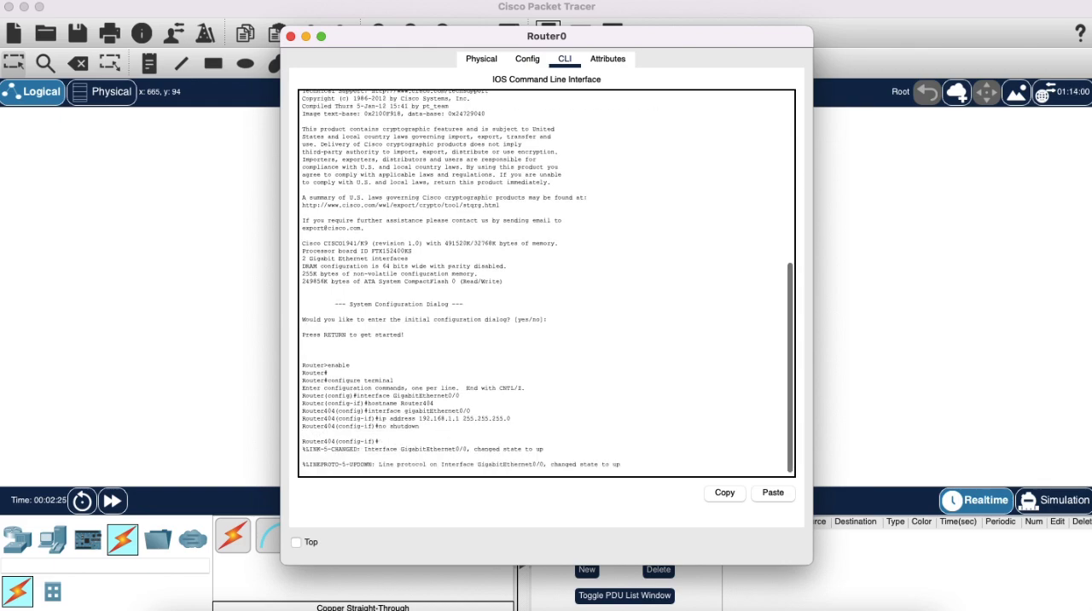
Exit the router's configuration modes and save the configuration with write memory.
type("exit")
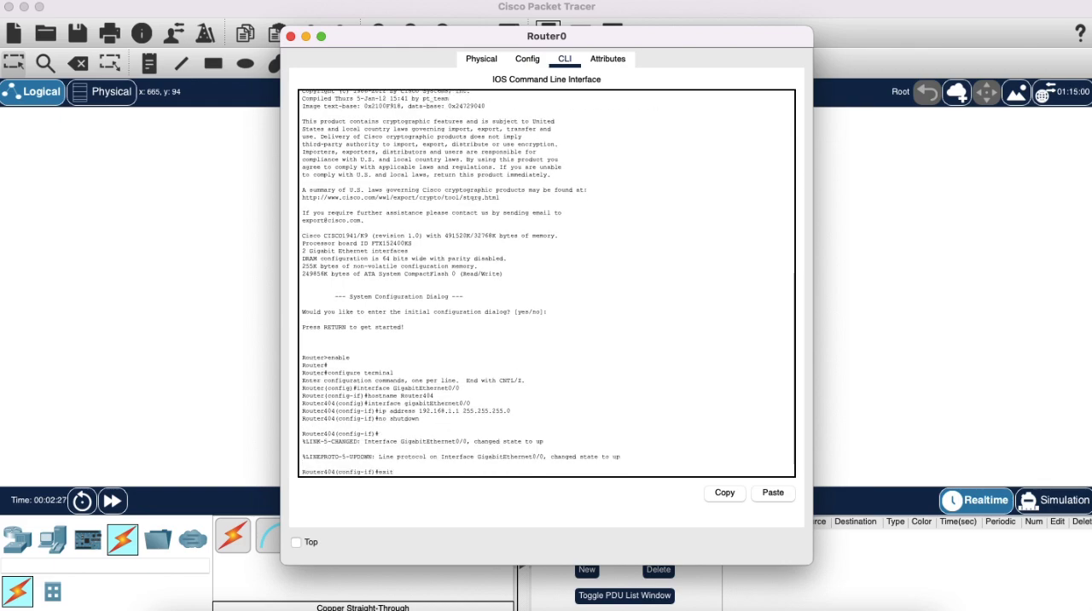
key("Return")
type("exit")
key("Return")
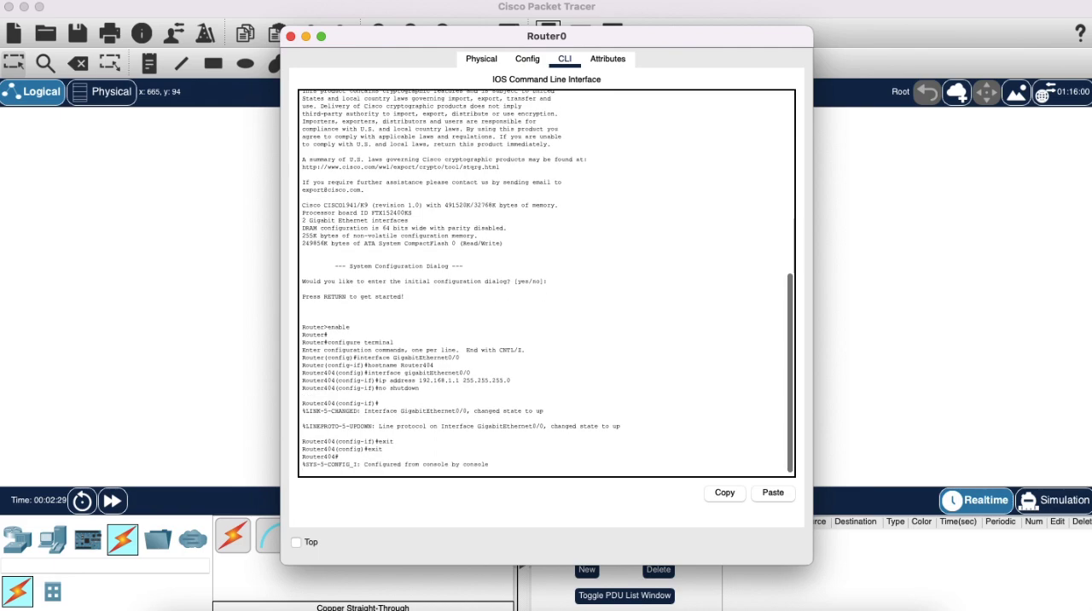
type("write")
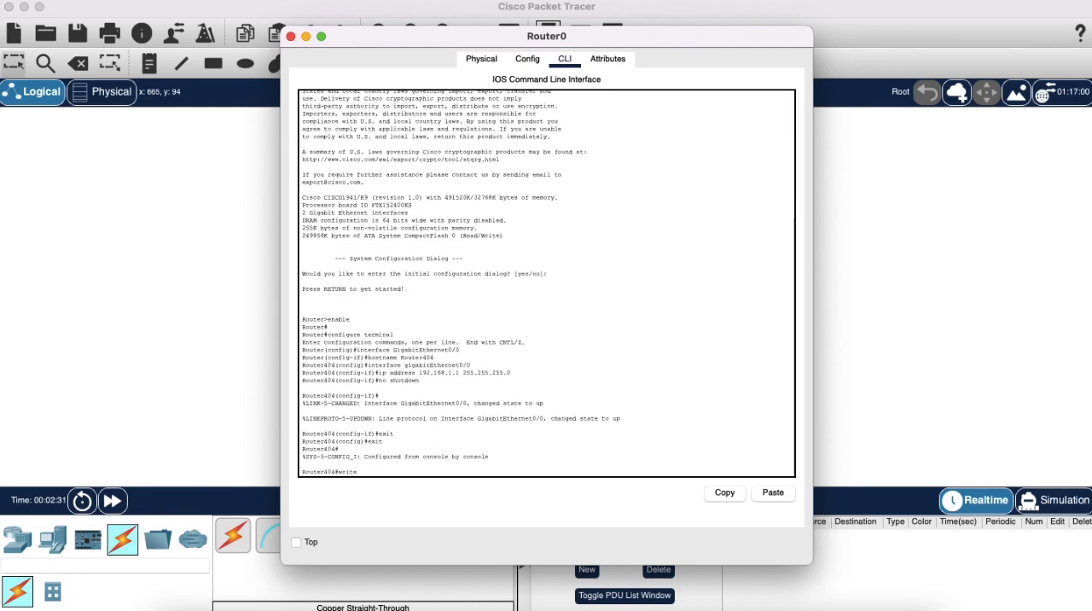
type(" memory")
key("Return")
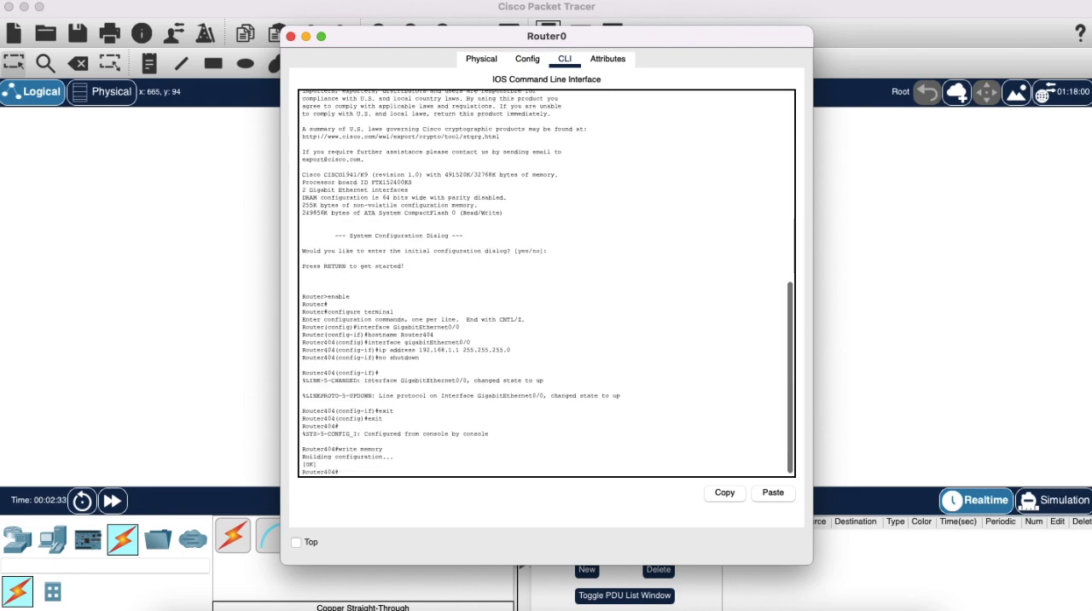
key("Return")
key("Return")
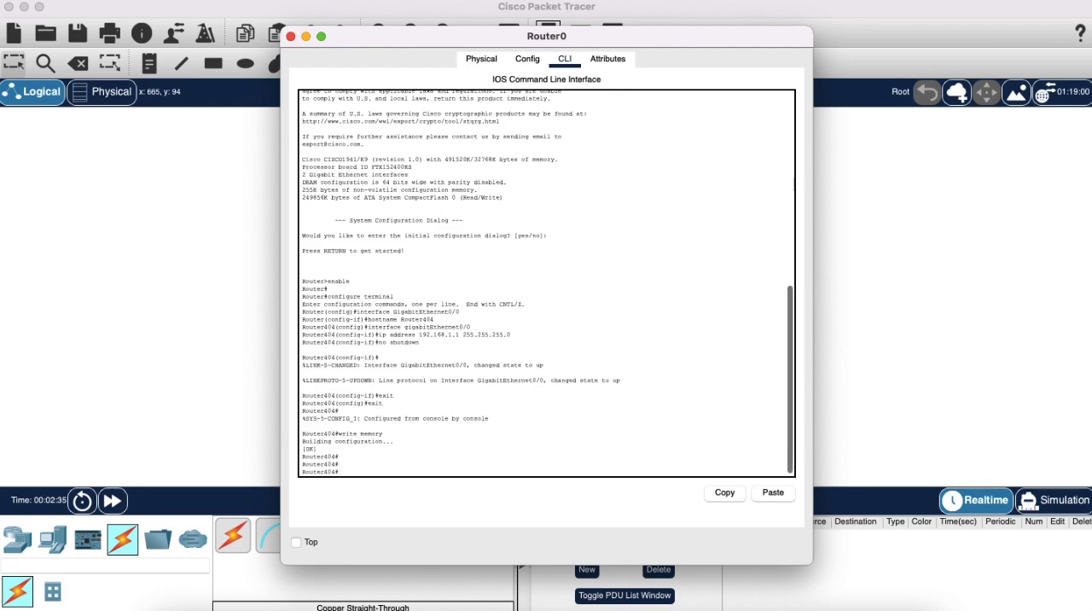
Close the router's configuration and move PC0 and PC1 upward in the topology, one above the other beside the switch.
left_click(291, 37)
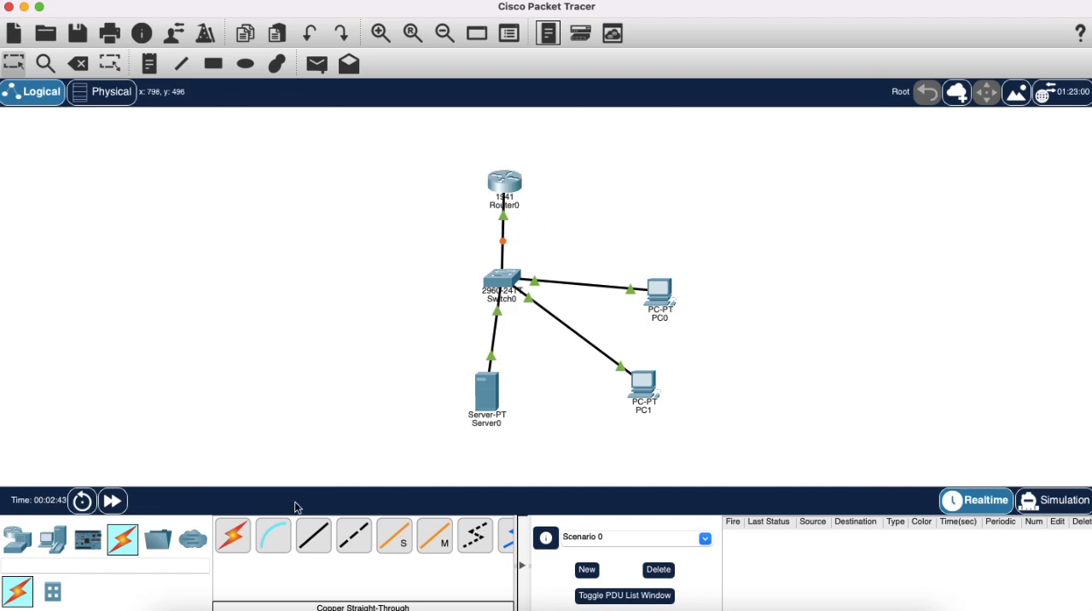
left_click_drag(661, 292, 670, 235)
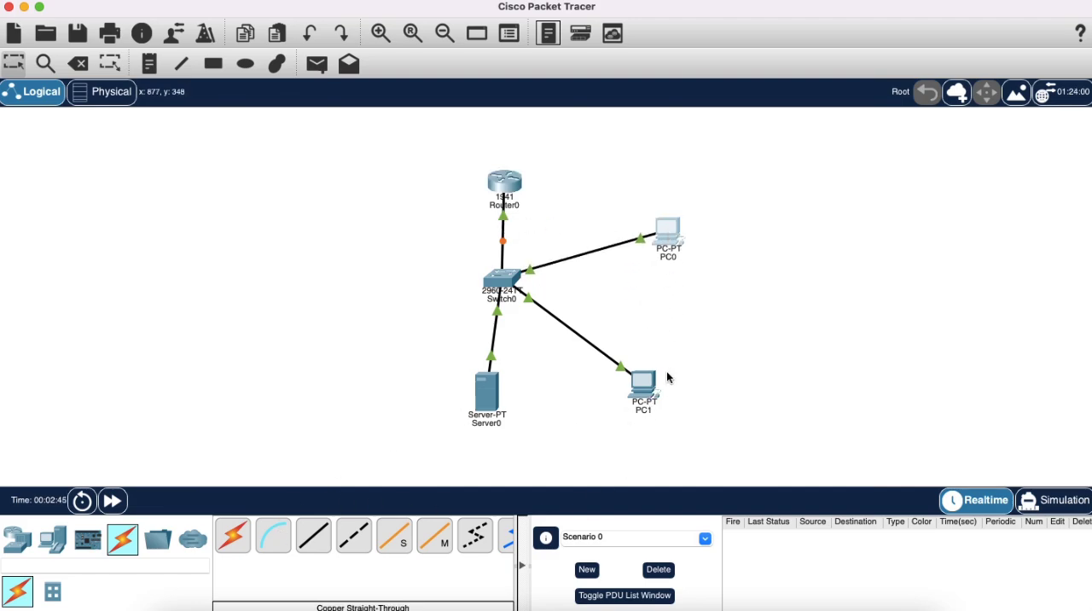
left_click_drag(657, 389, 680, 295)
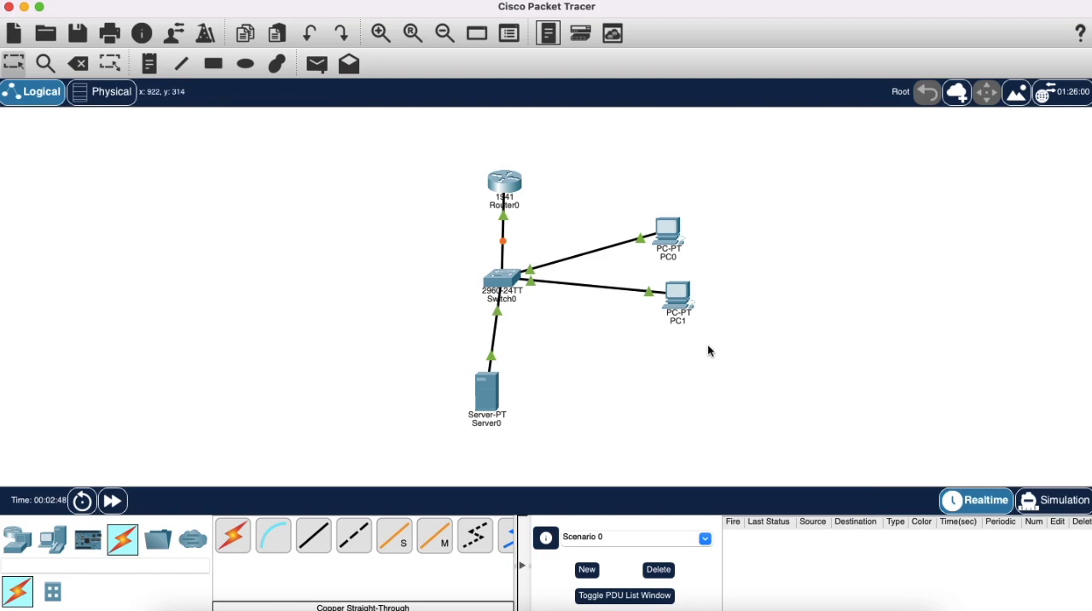
left_click(678, 306)
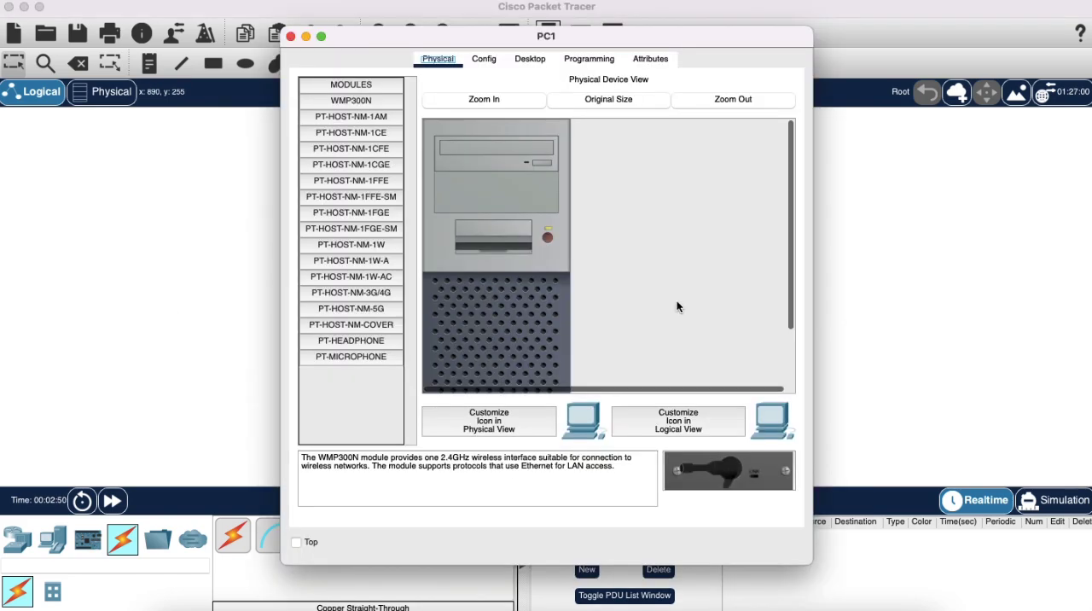
left_click(290, 36)
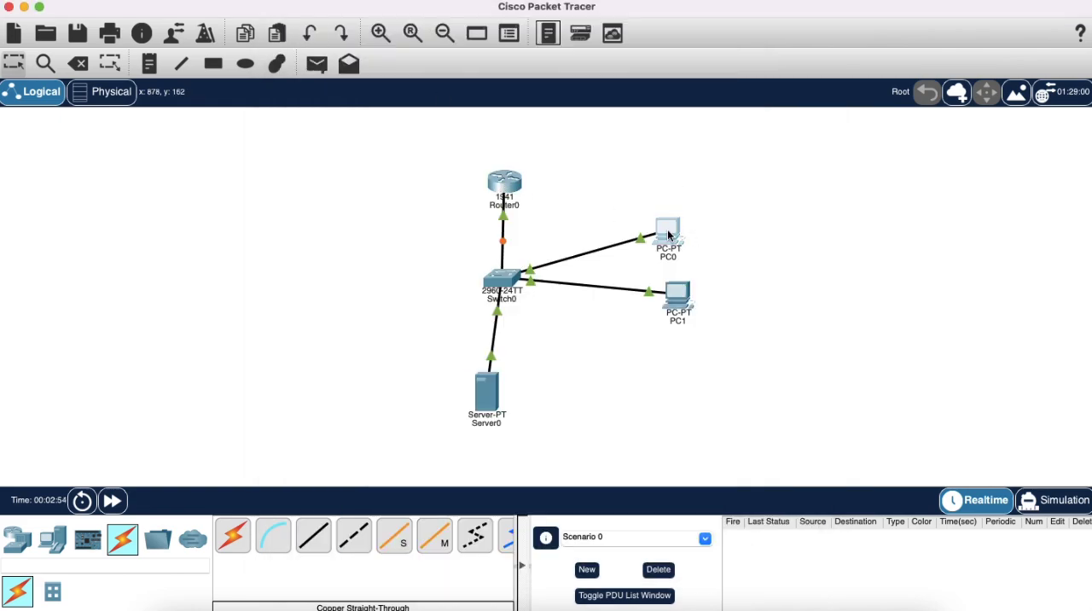
Give PC0 the static IPv4 address 192.168.1.50 with subnet mask 255.255.255.0 in its IP configuration.
left_click(665, 235)
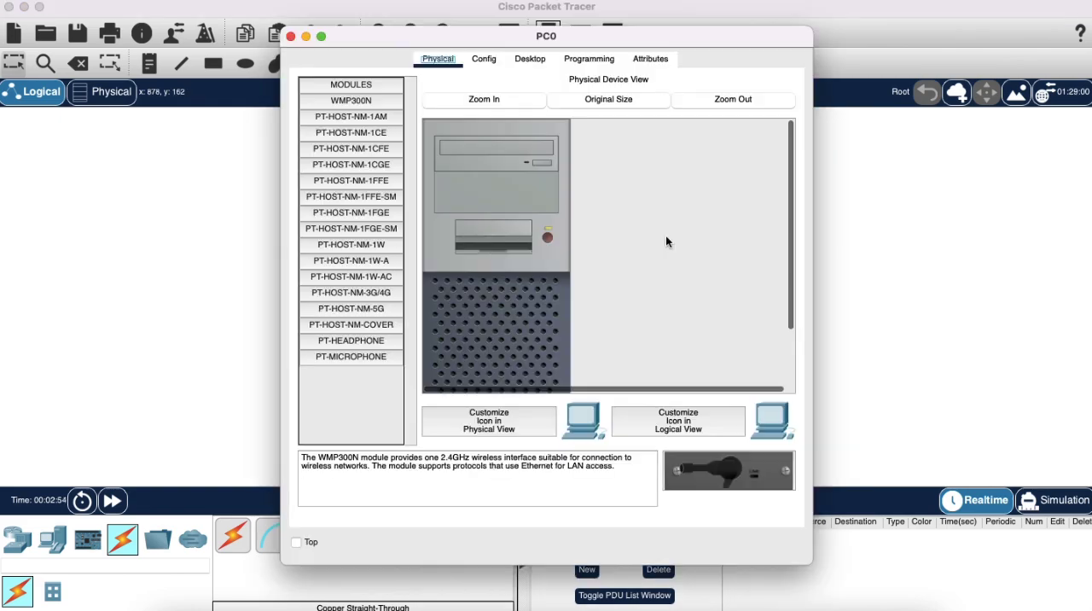
left_click(526, 62)
left_click(342, 139)
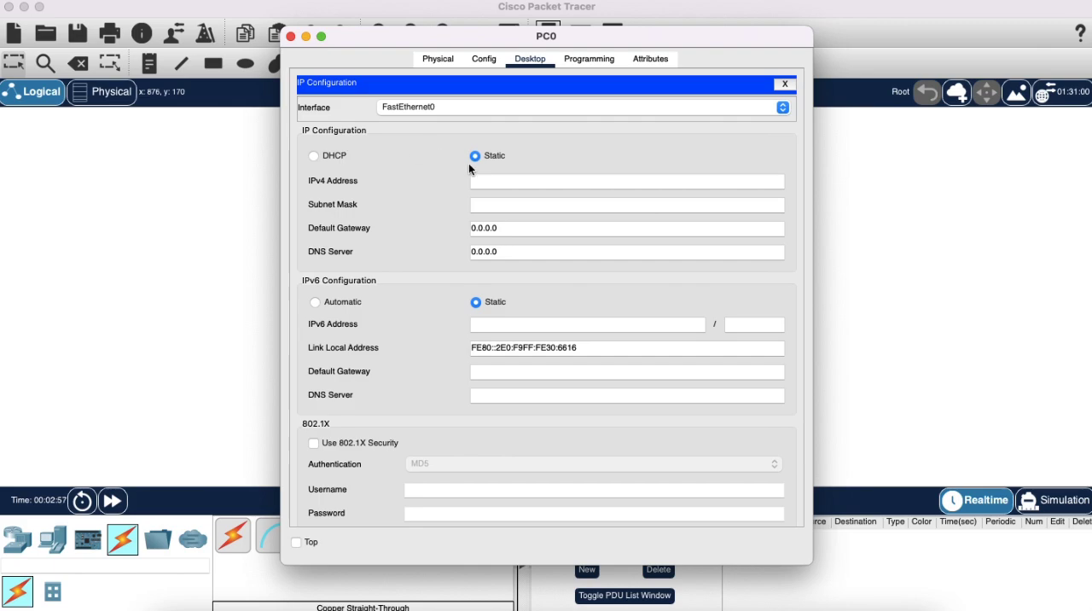
type("192")
left_click(527, 201)
Set PC0's default gateway to 192.168.1.1 and close its configuration window.
double_click(519, 233)
type("192")
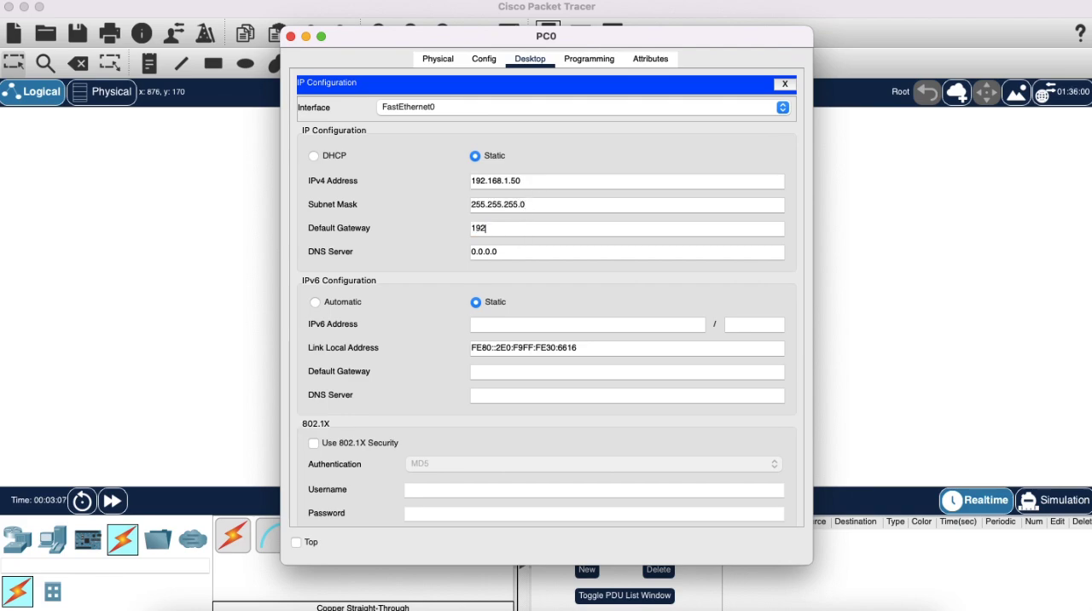
type(".16.1")
type("8")
left_click(404, 181)
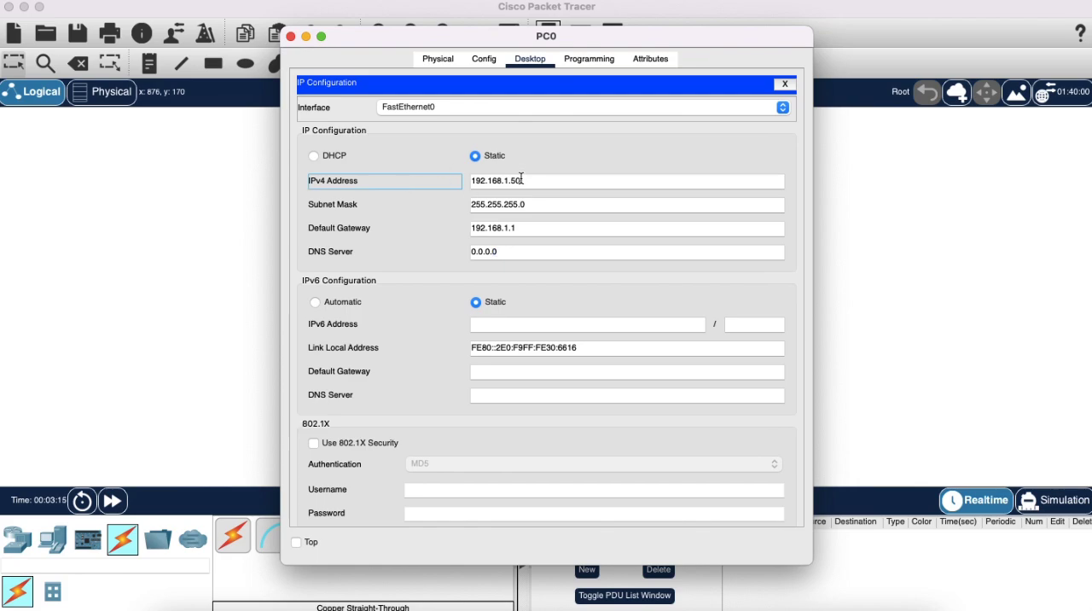
left_click(291, 37)
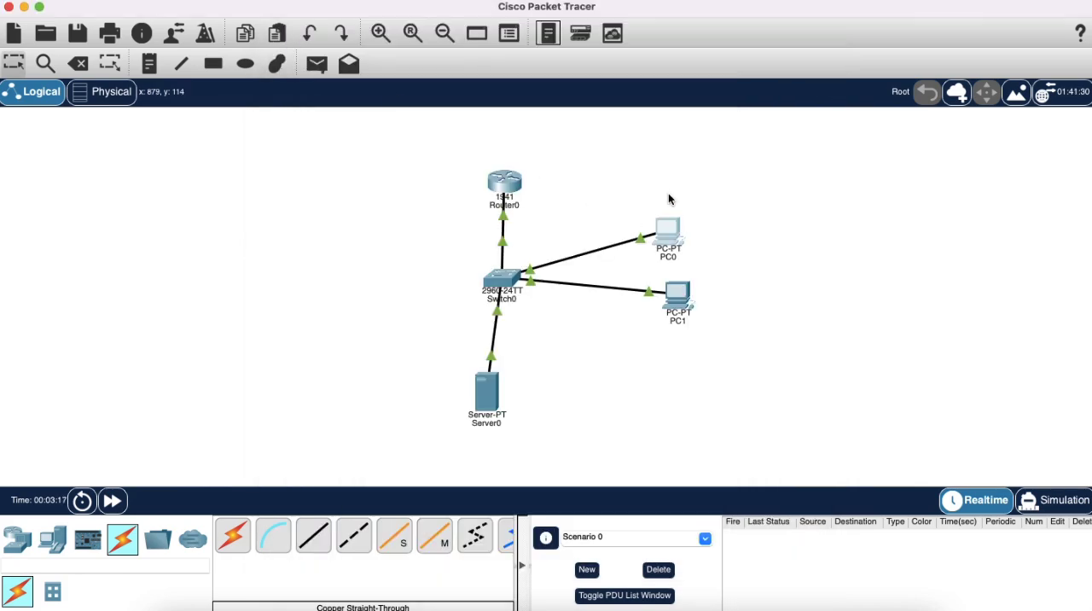
Give PC1 the static IPv4 address 192.168.1.51 with subnet mask 255.255.255.0 in its IP configuration.
left_click(686, 310)
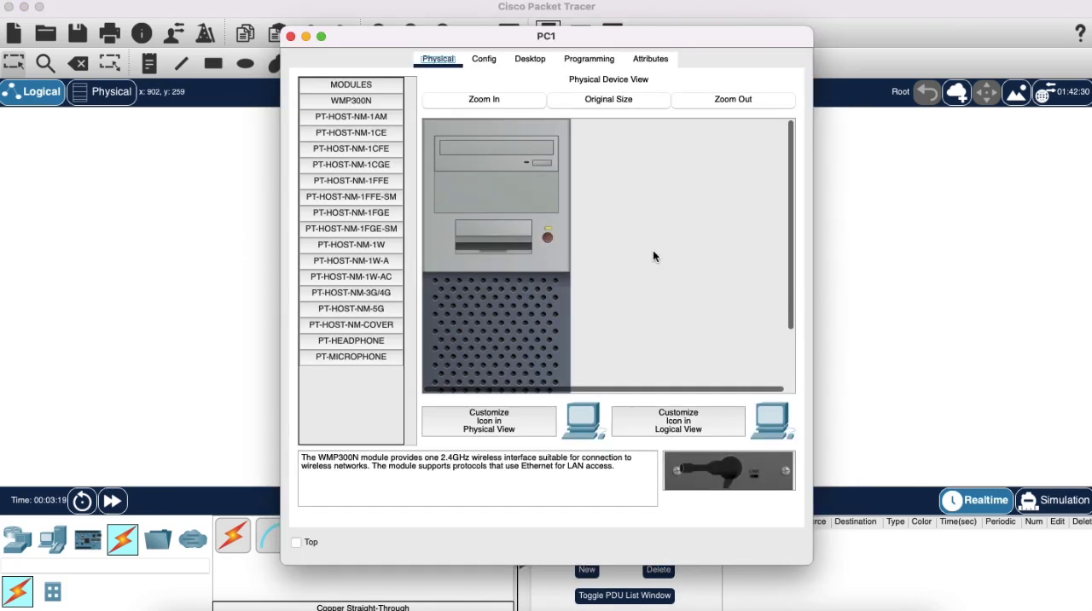
left_click(488, 58)
left_click(529, 59)
left_click(354, 120)
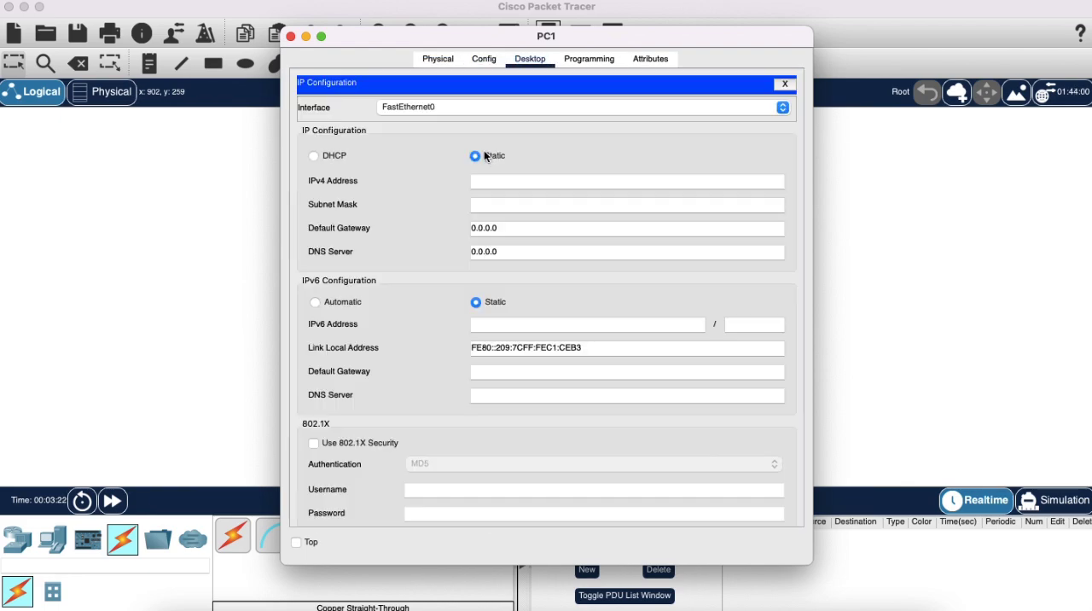
type("192.168.1.51")
left_click(493, 204)
Set PC1's default gateway to 192.168.1.1 and close its configuration window.
double_click(494, 226)
type("192.168.1.1")
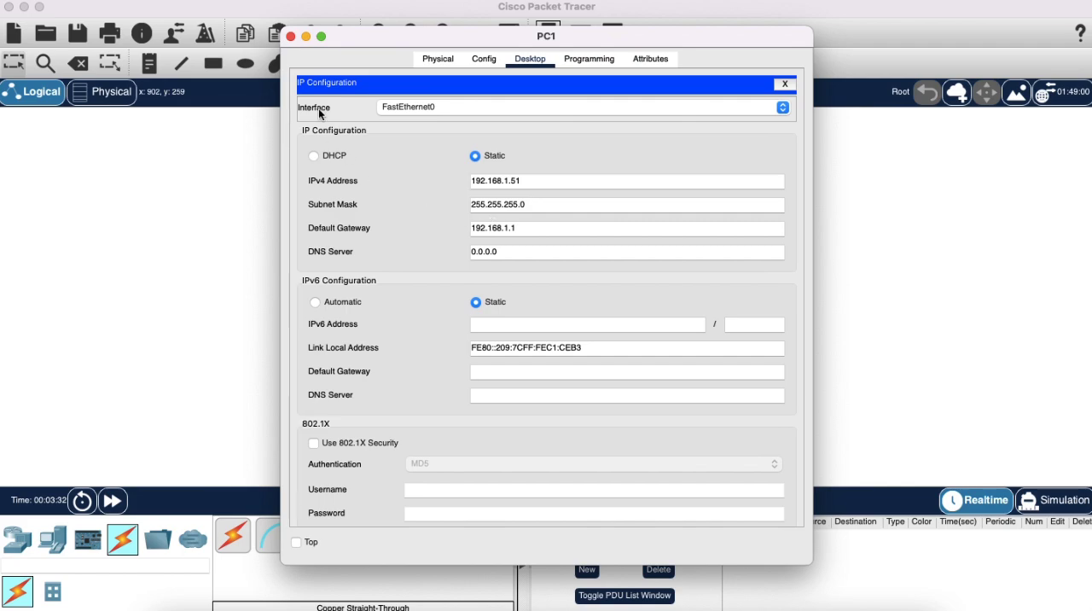
left_click(290, 37)
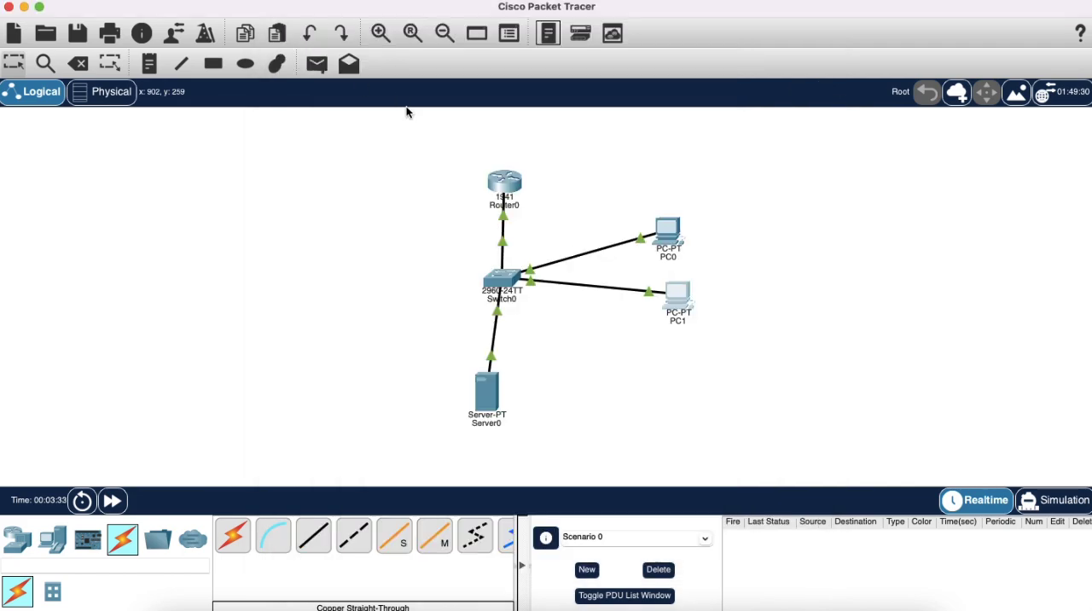
Give Server0 the static IPv4 address 192.168.1.52 with subnet mask 255.255.255.0 in its IP configuration.
left_click(492, 396)
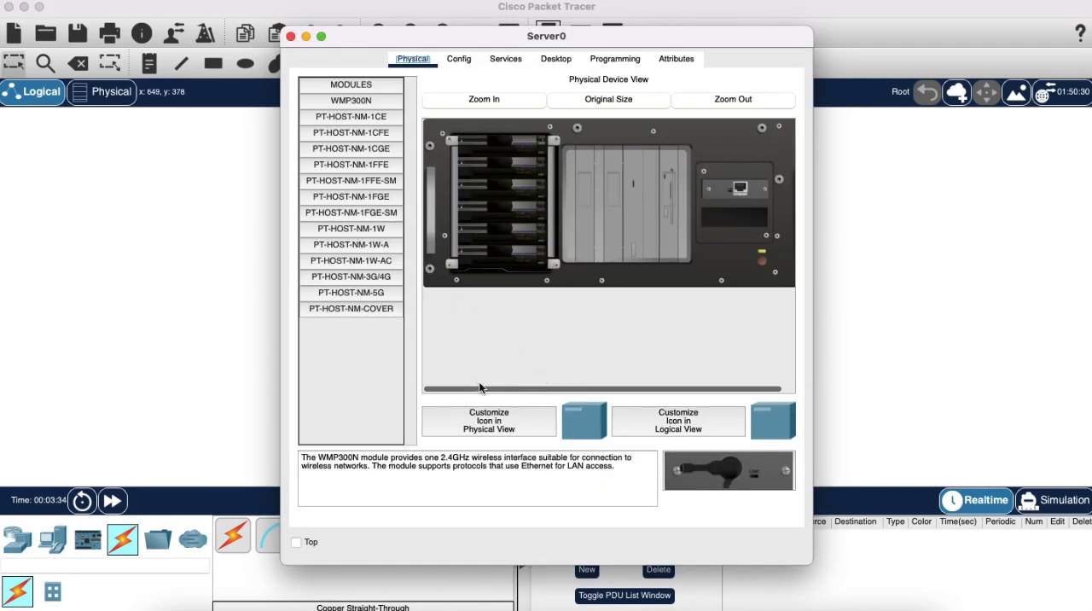
left_click(551, 60)
left_click(373, 134)
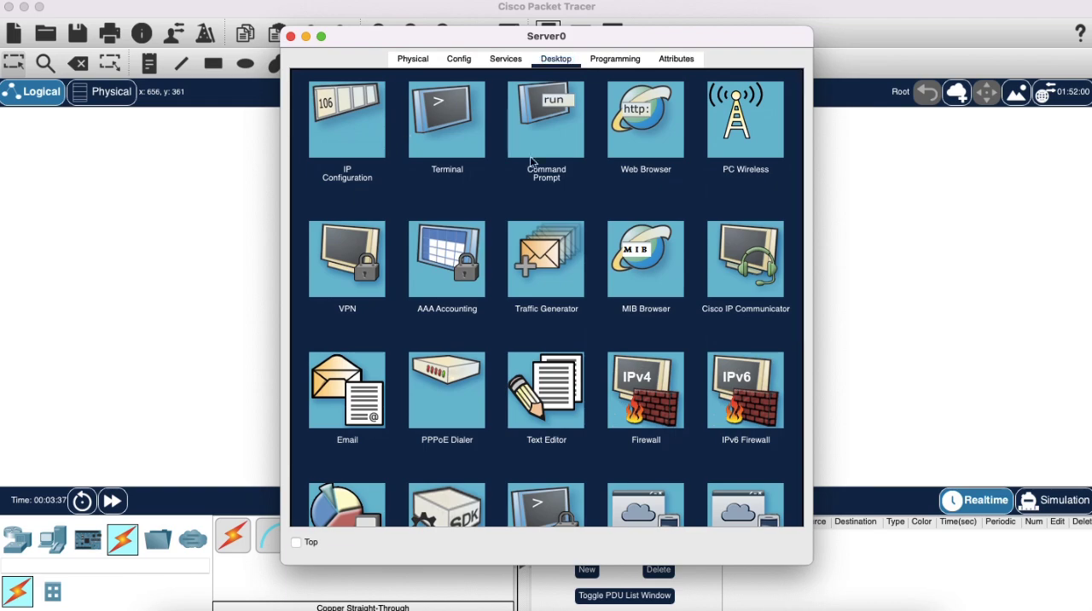
left_click(517, 152)
type("192.168.1.")
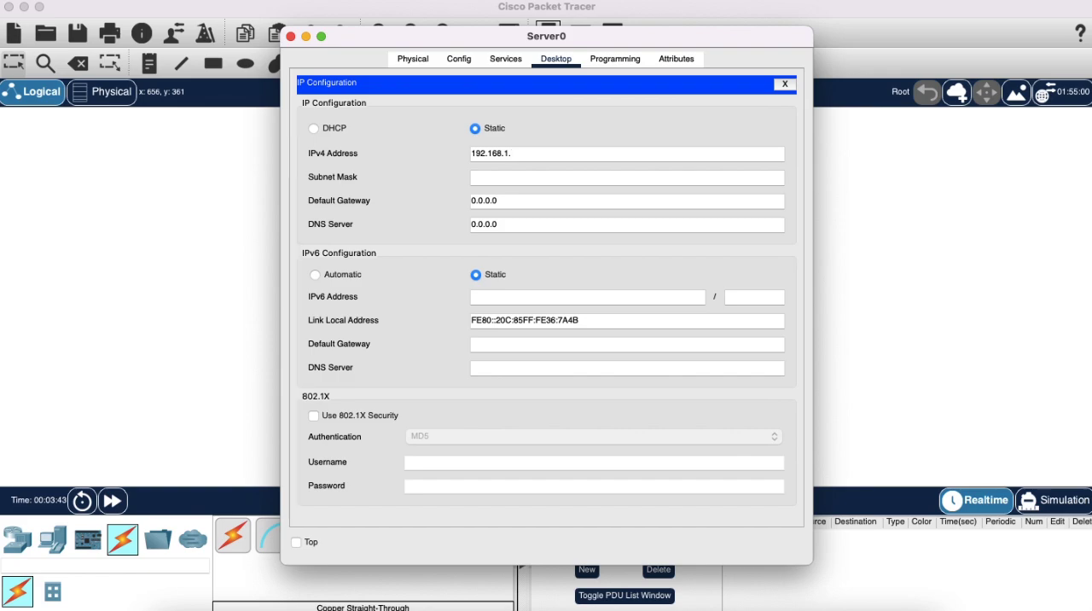
type("52")
left_click(513, 180)
Set Server0's default gateway to 192.168.1.1 and close its configuration window.
triple_click(514, 207)
double_click(513, 206)
triple_click(514, 207)
type("19")
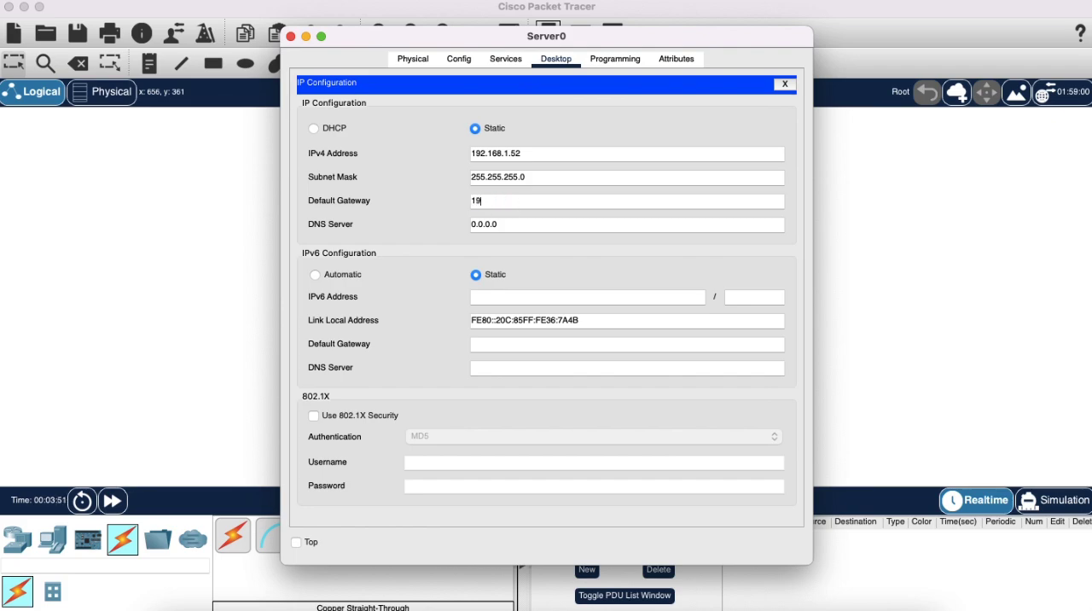
type("2.168.1.1")
left_click(291, 37)
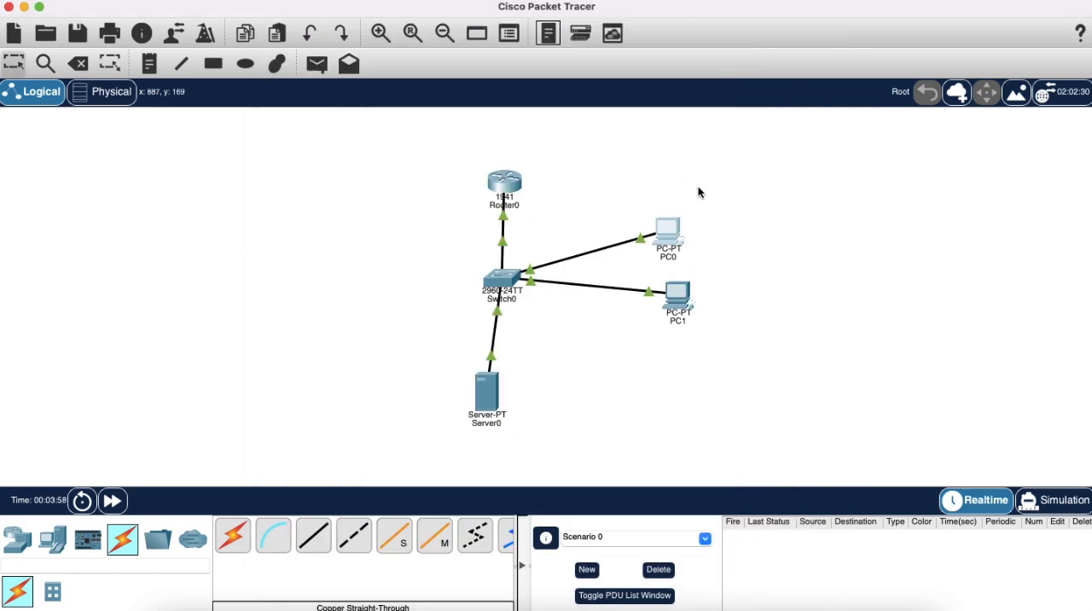
Run ipconfig /all in PC0's command prompt to check its IPv4 address, subnet mask and gateway.
left_click(673, 228)
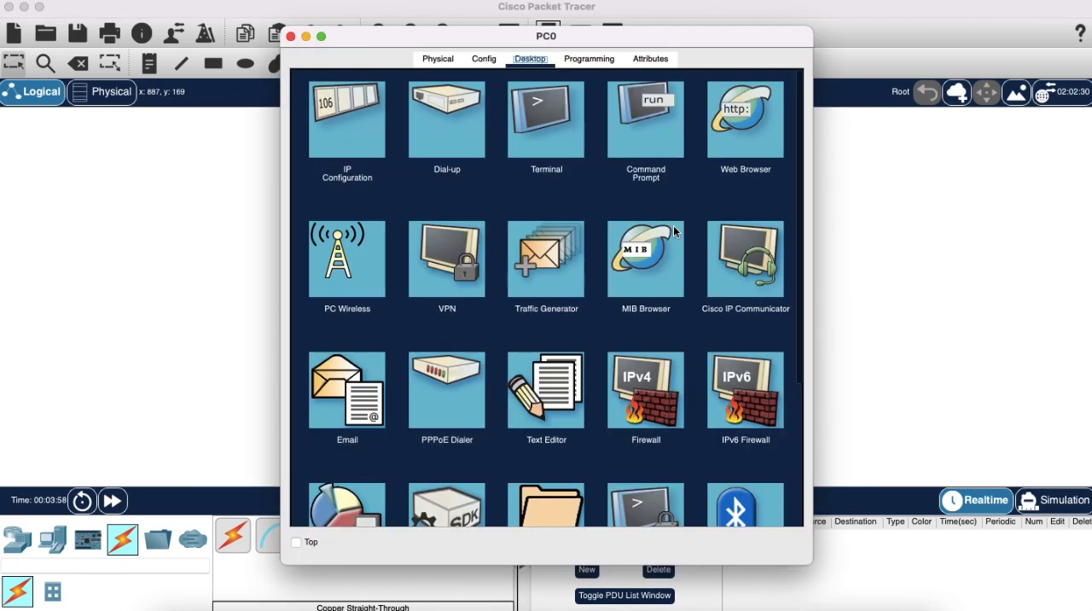
left_click(626, 137)
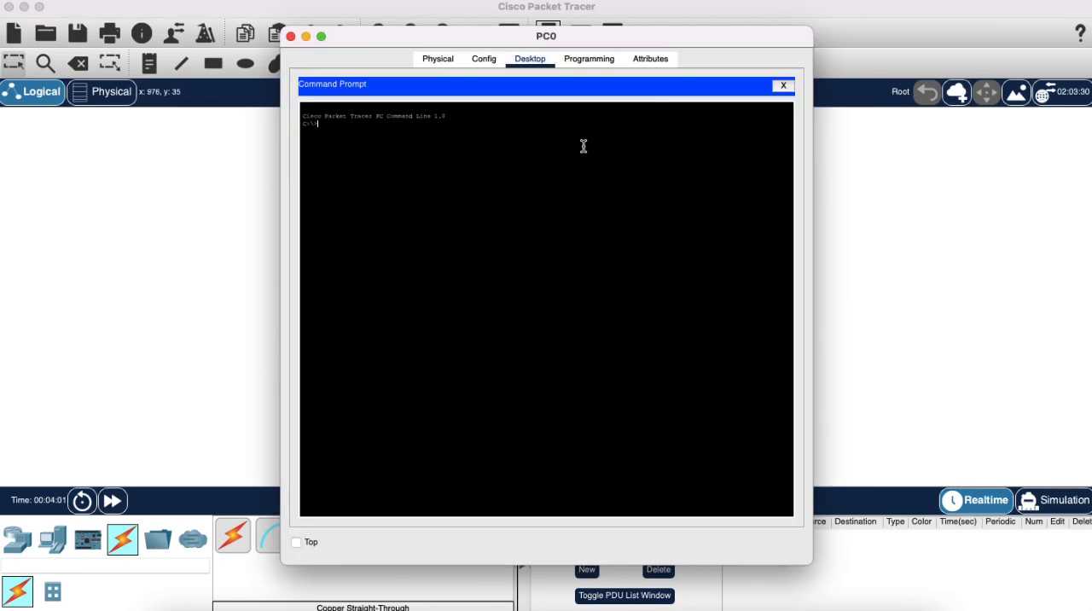
type("pconfig /all")
key("Return")
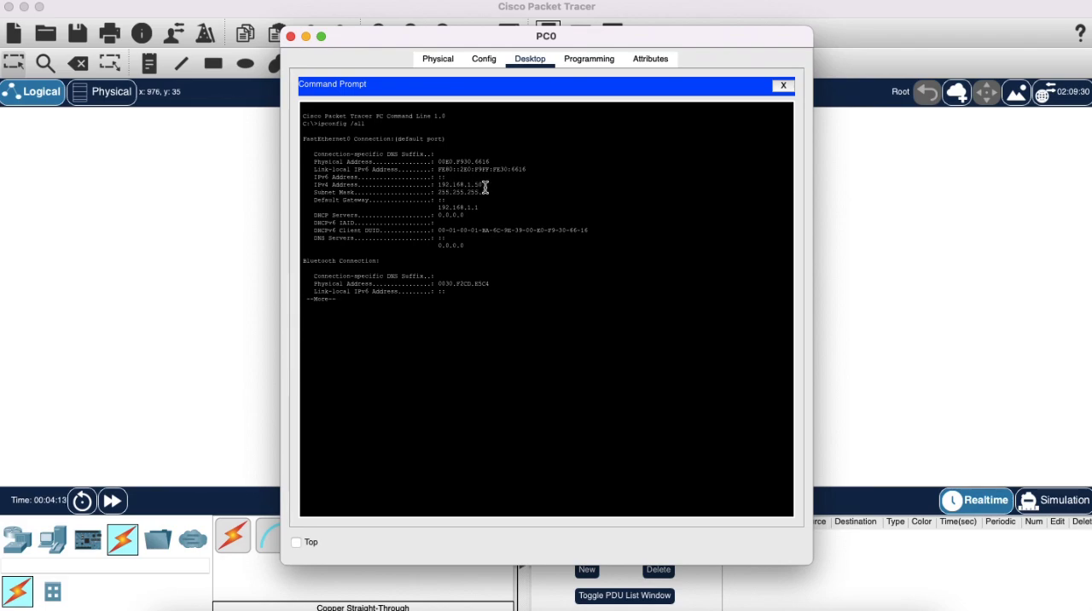
left_click_drag(485, 186, 434, 187)
left_click(452, 310)
Ping the router at 192.168.1.1 and PC1 at 192.168.1.51 from PC0's command prompt.
type("ping 192.168.1.1")
key("Return")
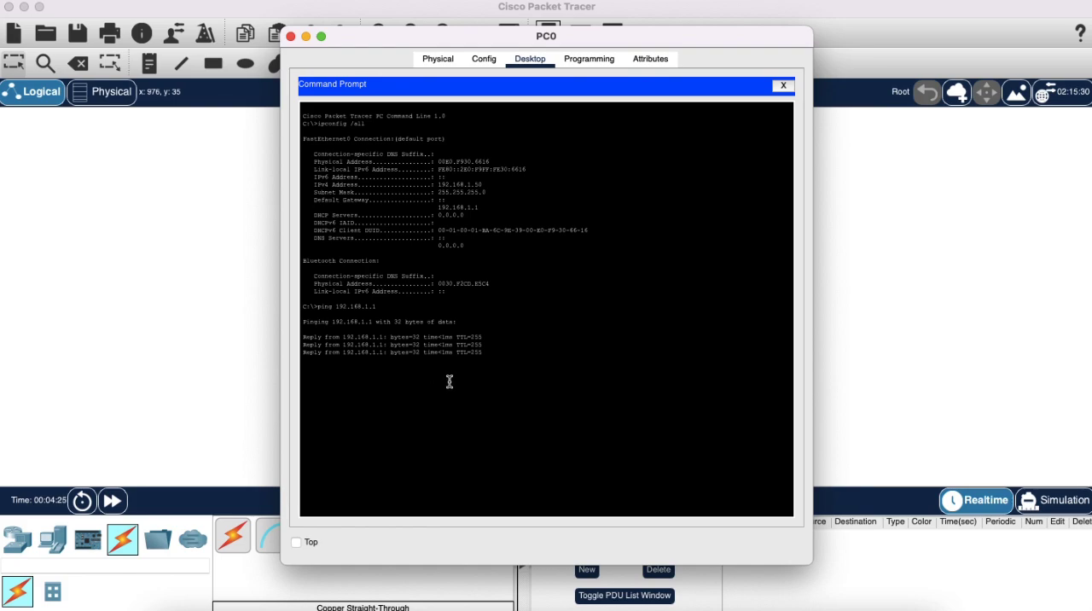
key("Up")
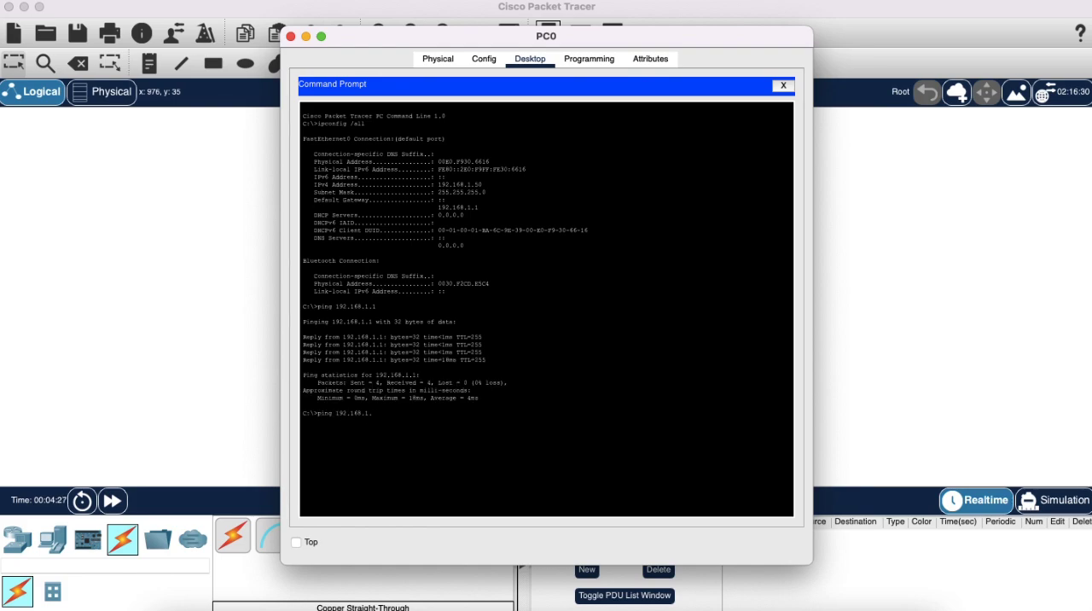
key("Return")
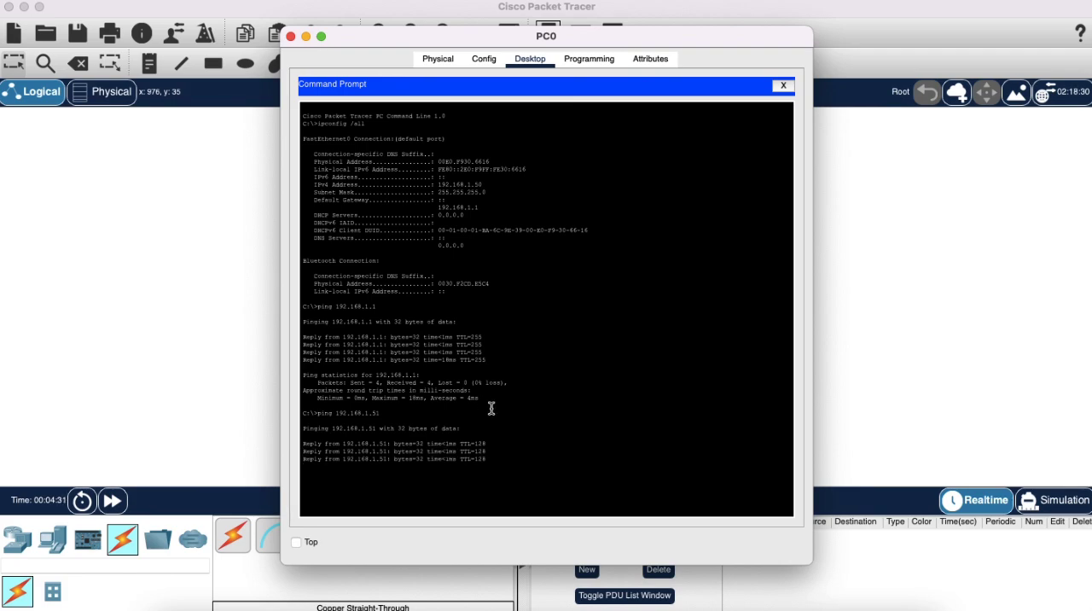
Ping the server at 192.168.1.52 from PC0's command prompt and close the PC0 window.
key("Up")
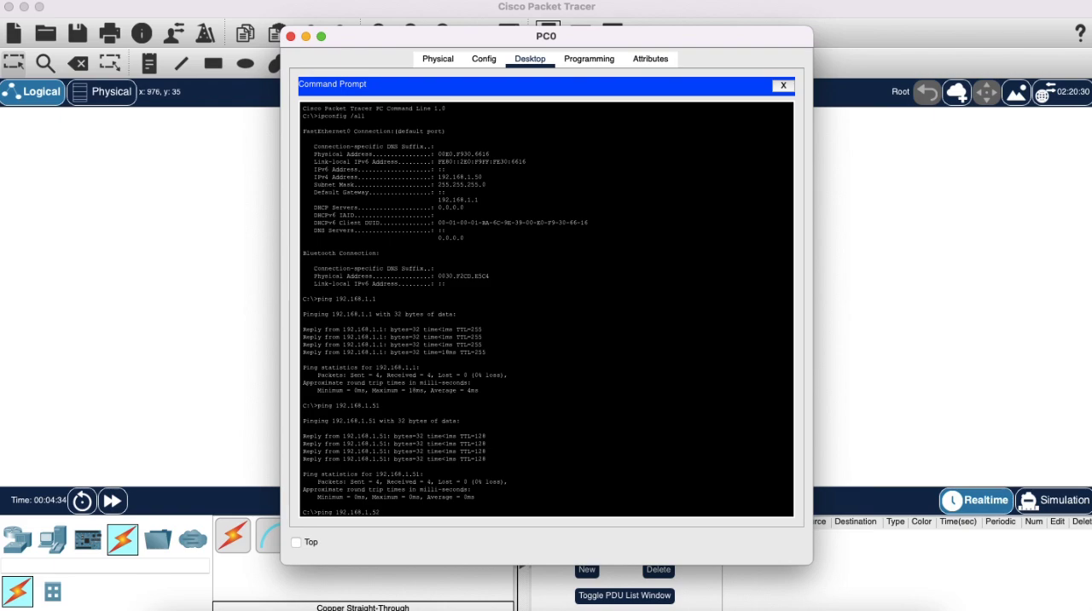
type("2")
key("Return")
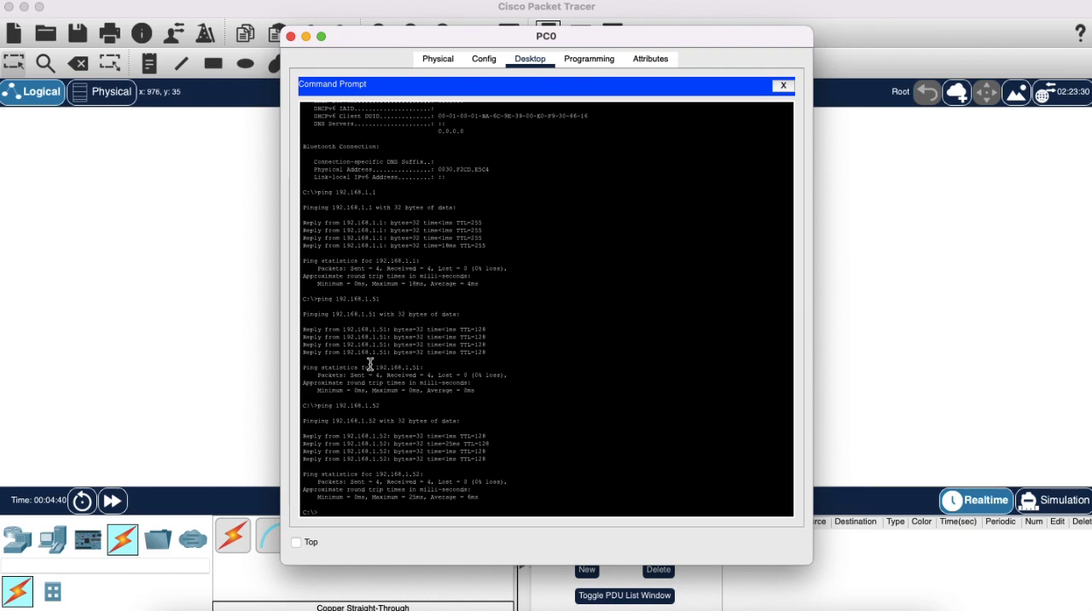
left_click(289, 37)
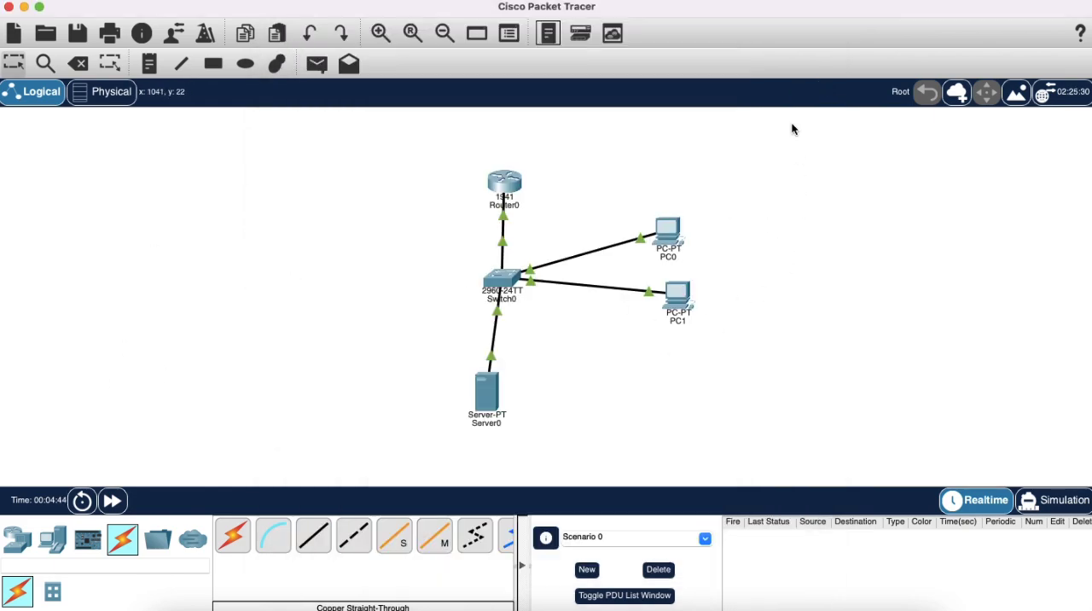
left_click_drag(757, 111, 392, 341)
Open Server0's HTTP service settings and make sure HTTP is switched on.
left_click(492, 392)
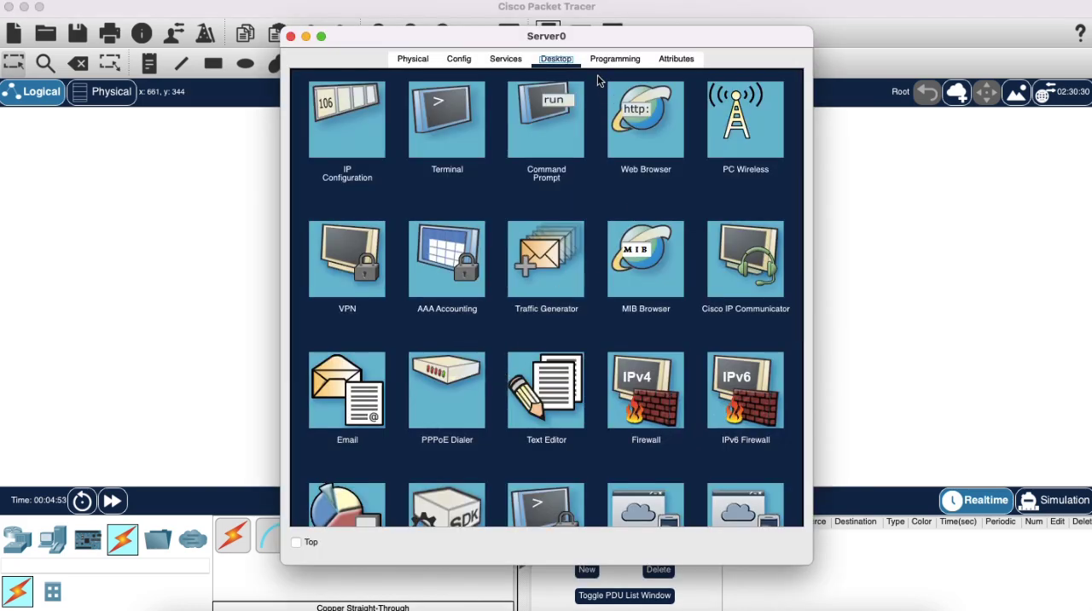
left_click(511, 58)
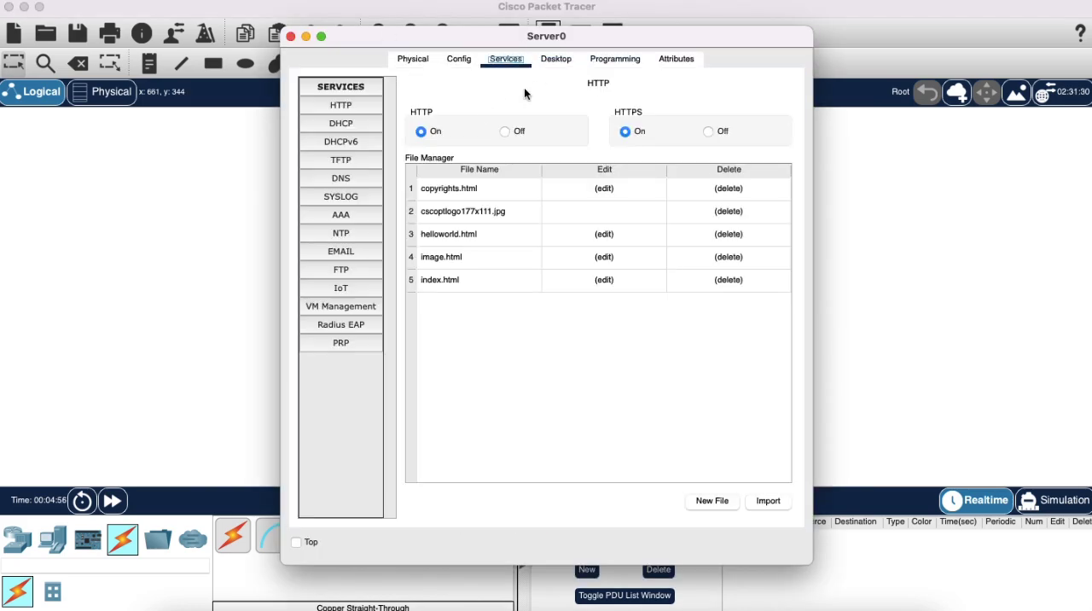
left_click(429, 132)
left_click(353, 110)
left_click(437, 134)
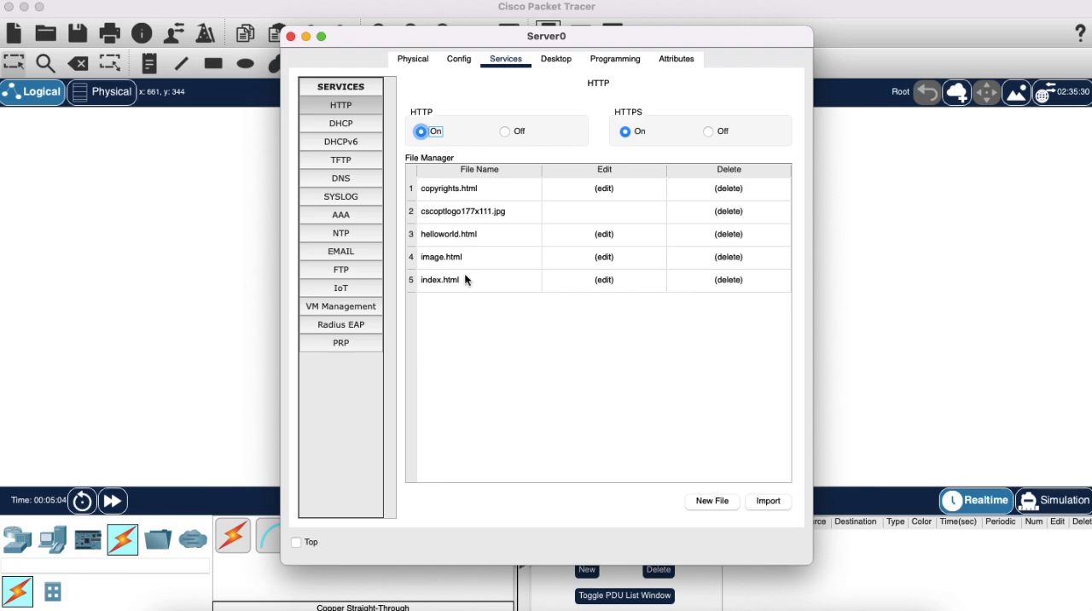
Open the server's index.html for editing and delete all the content between the html tags.
left_click(606, 279)
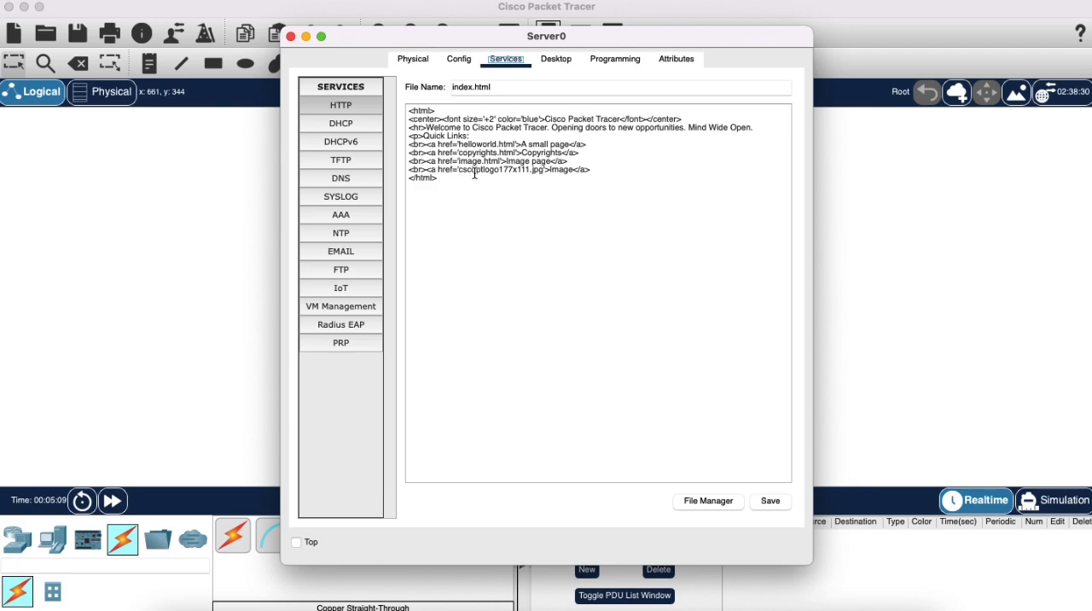
left_click_drag(512, 188, 397, 120)
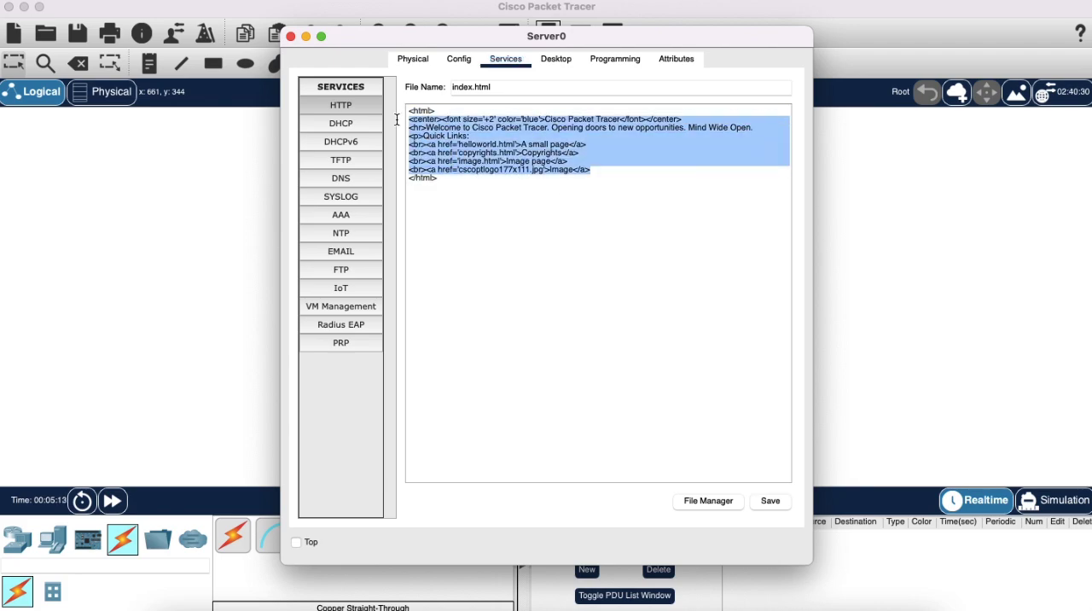
key("BackSpace")
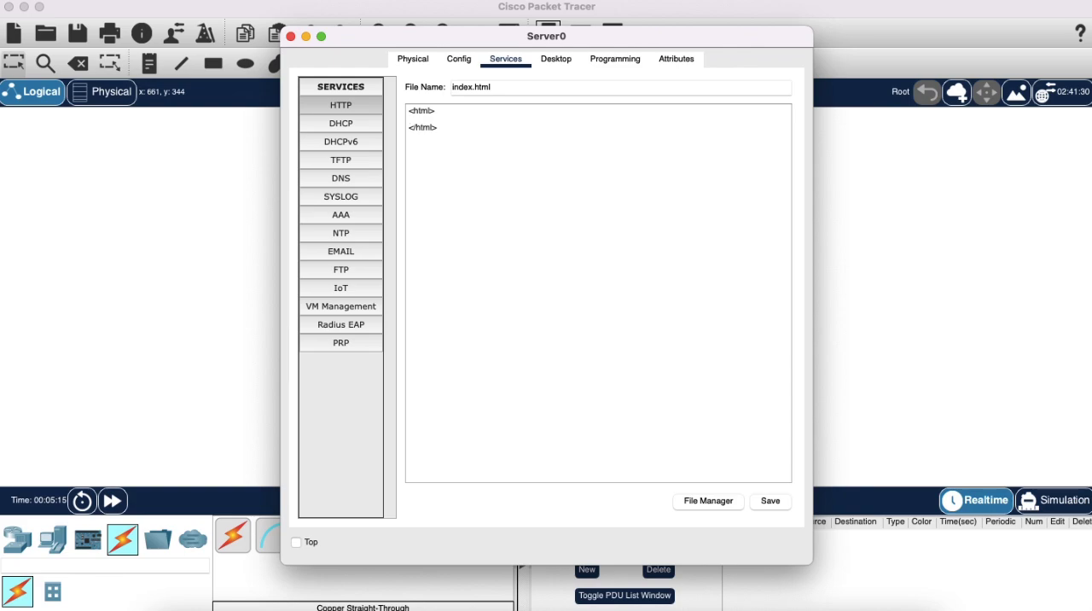
type("<>h1")
Add an empty head element between the html tags of index.html.
key("BackSpace")
key("BackSpace")
type("head")
key("BackSpace")
key("BackSpace")
key("BackSpace")
key("BackSpace")
type("body")
type(">")
key("BackSpace")
key("BackSpace")
key("BackSpace")
key("BackSpace")
key("BackSpace")
type("head><>/headarm")
key("Return")
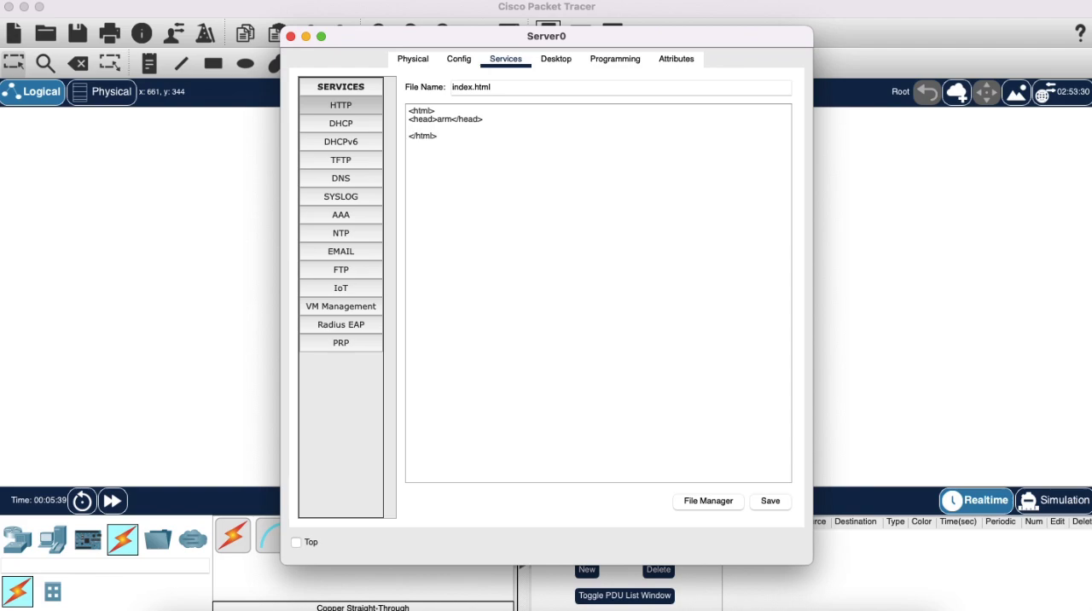
type("<>")
key("BackSpace")
key("BackSpace")
key("BackSpace")
key("BackSpace")
key("BackSpace")
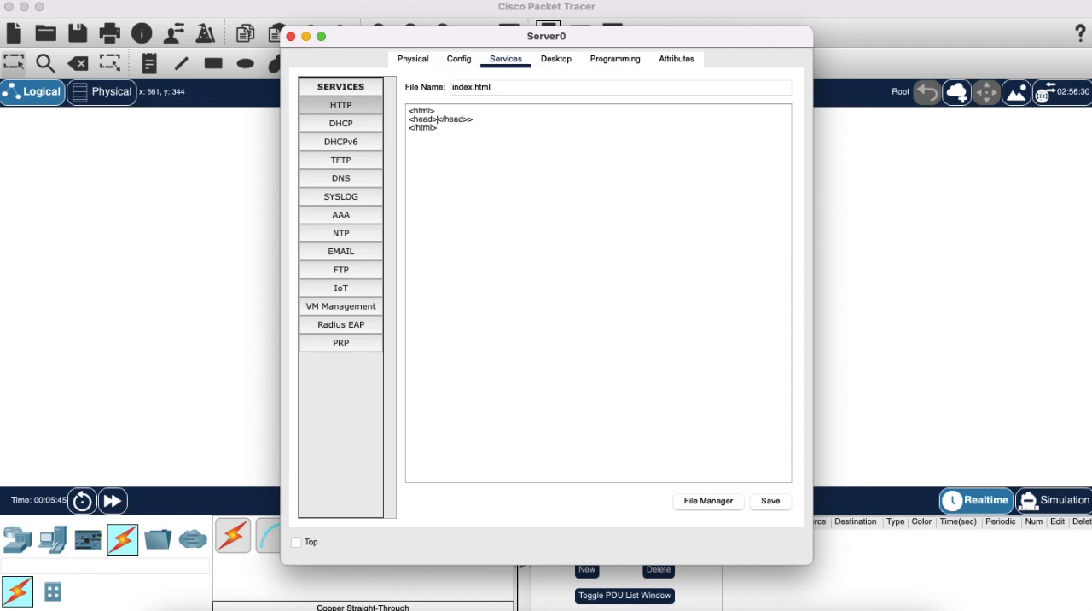
type("<>")
Add an empty title element inside the head element.
key("Left")
type("title")
key("Right")
type("<>")
key("Left")
type("/title")
type("This is m")
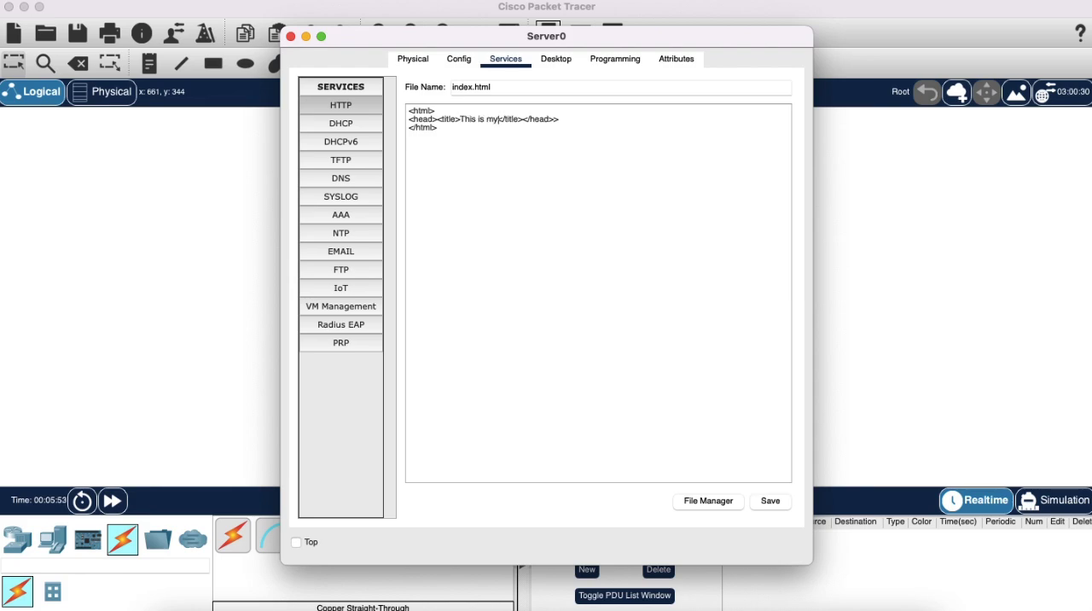
key("BackSpace")
key("BackSpace")
key("BackSpace")
key("BackSpace")
key("BackSpace")
key("BackSpace")
key("BackSpace")
key("BackSpace")
key("BackSpace")
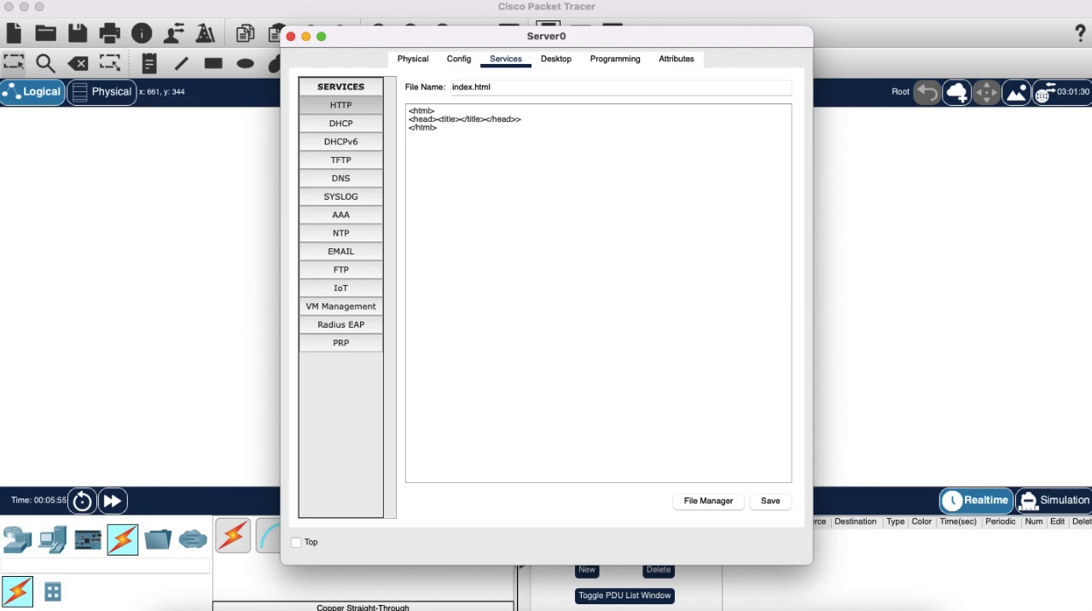
Enter Mytitle as the title text and remove the stray bracket after the closing head tag.
type("Mytitle")
left_click(555, 112)
left_click(556, 120)
key("Return")
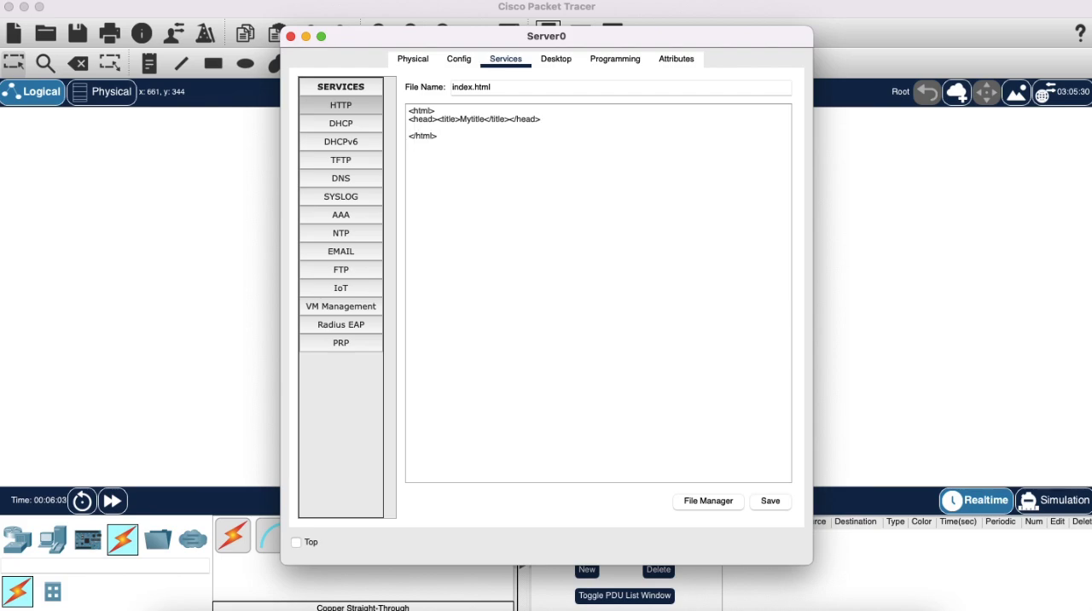
Add an empty body element on the line below the head element.
type("<>")
type("body")
type("<>")
type("/body>")
key("Return")
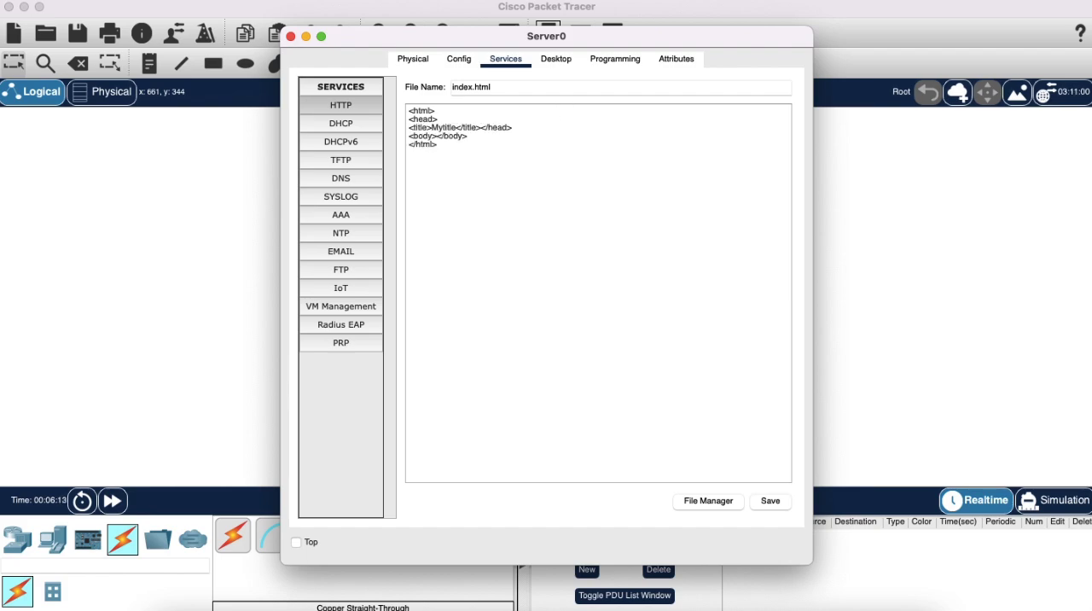
Put the closing head and body tags on their own lines and indent the title line.
left_click(479, 128)
key("Return")
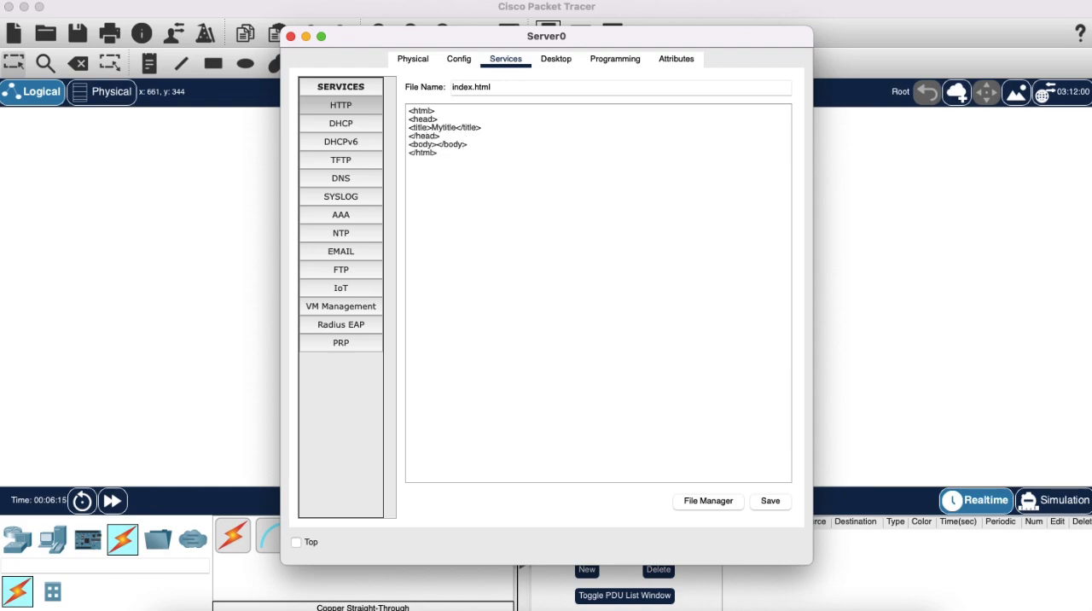
left_click(410, 127)
left_click(438, 144)
key("Return")
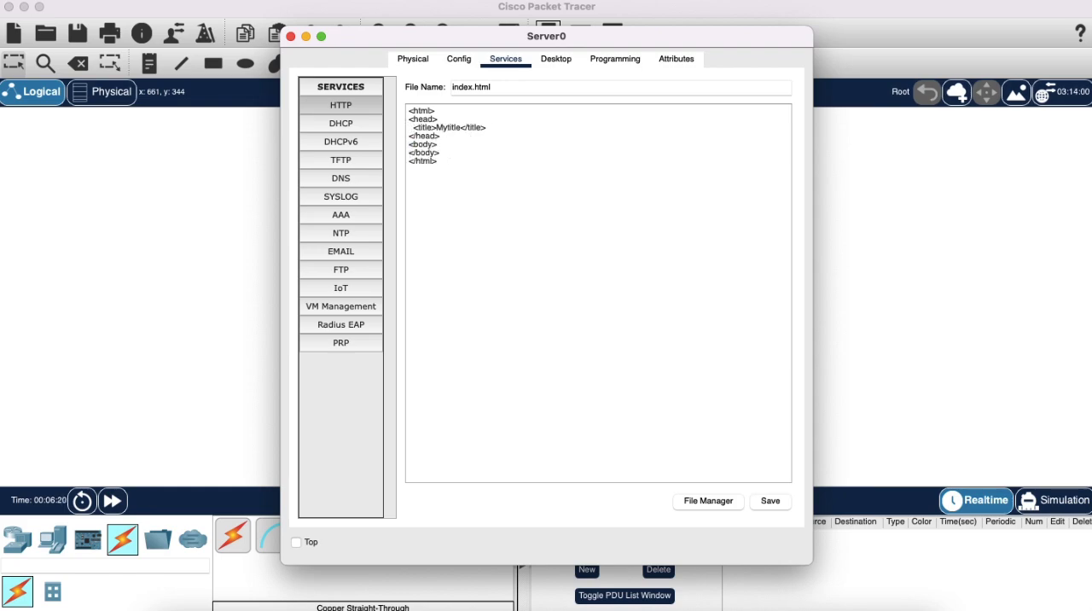
Add an h1 heading with the text TEST inside the body and start a new line below it.
left_click(462, 144)
key("Return")
type("<>")
type("h1")
type("<>")
type("/h1>")
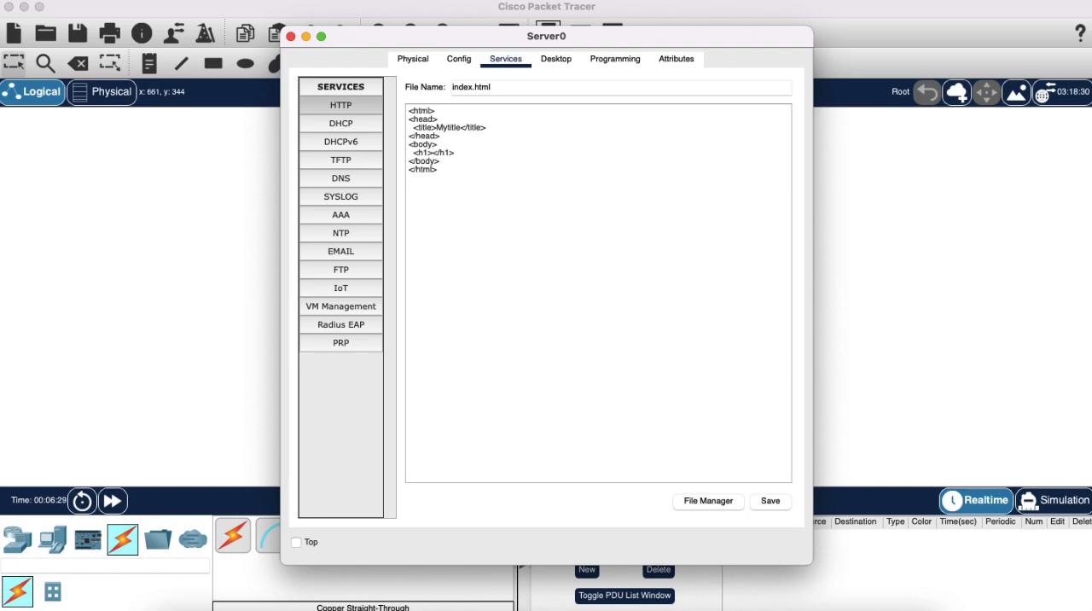
type("TEST")
key("Return")
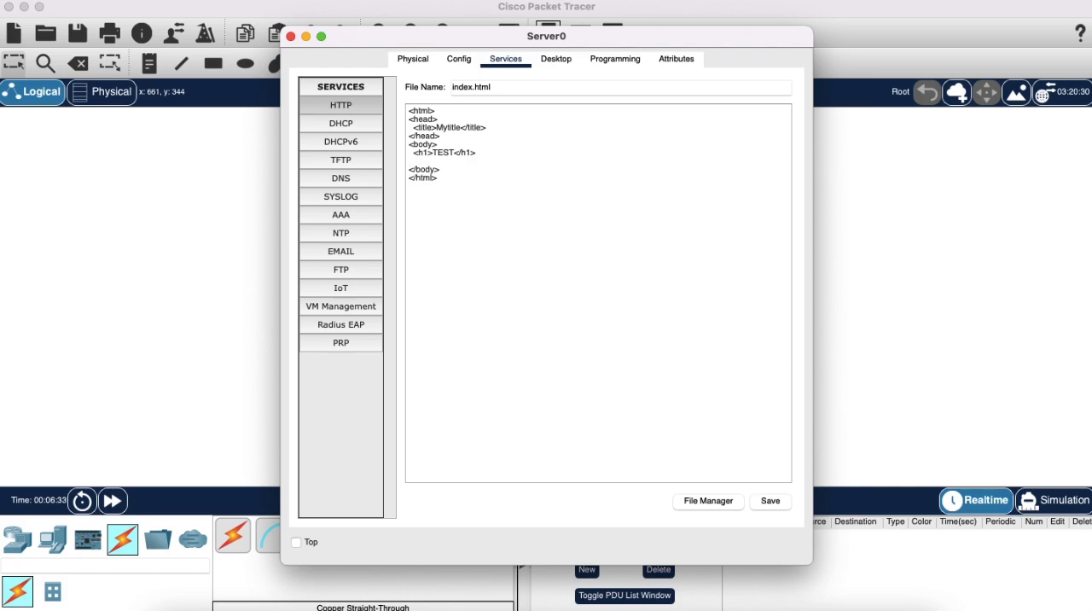
Add a paragraph with the text "malongay pandesal" below the heading.
type("<p>")
type("p>u")
key("BackSpace")
type("malongay pandesal")
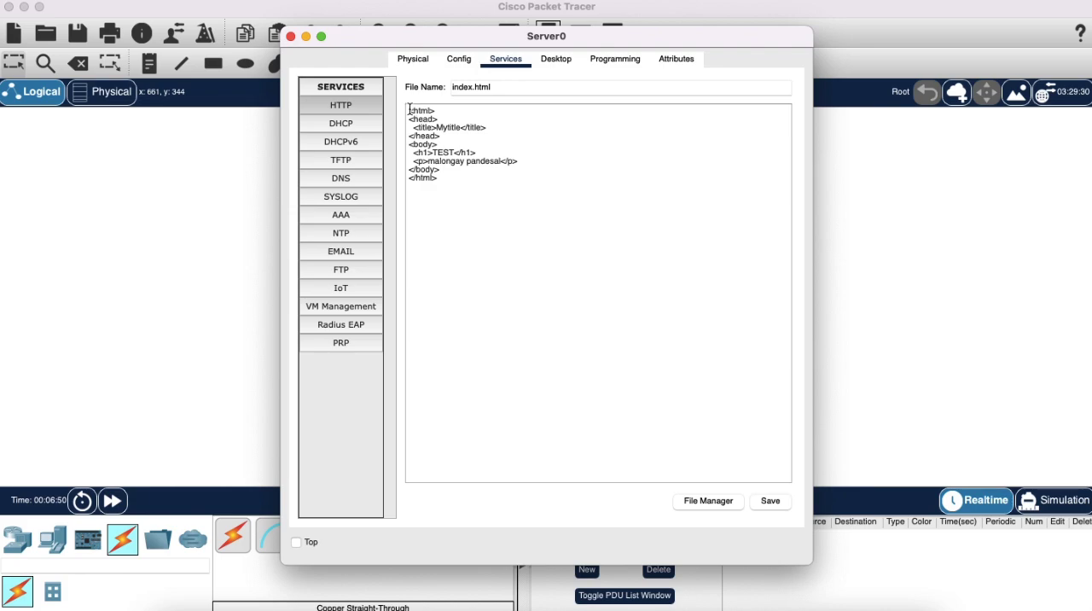
Save index.html, overwriting the existing file, and close the Server0 window.
left_click_drag(409, 110, 485, 180)
left_click(544, 222)
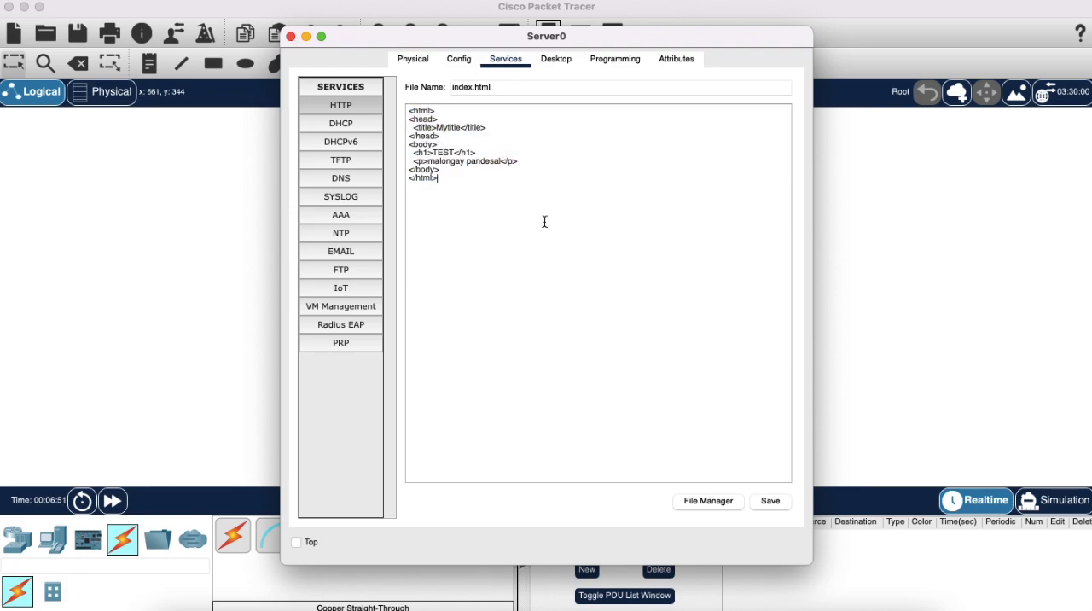
left_click(770, 501)
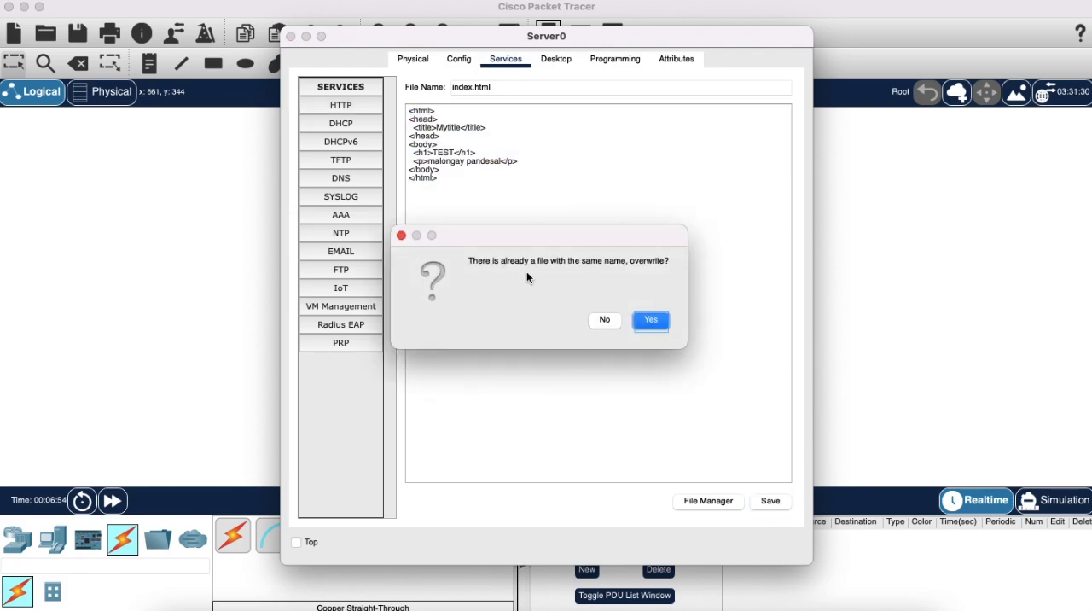
left_click(652, 319)
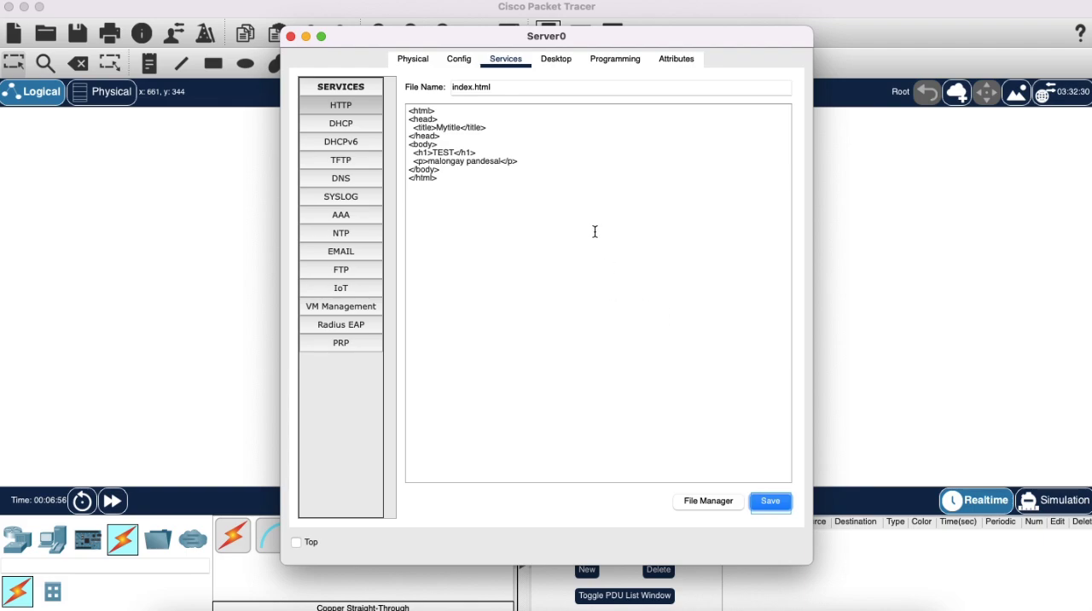
left_click(290, 37)
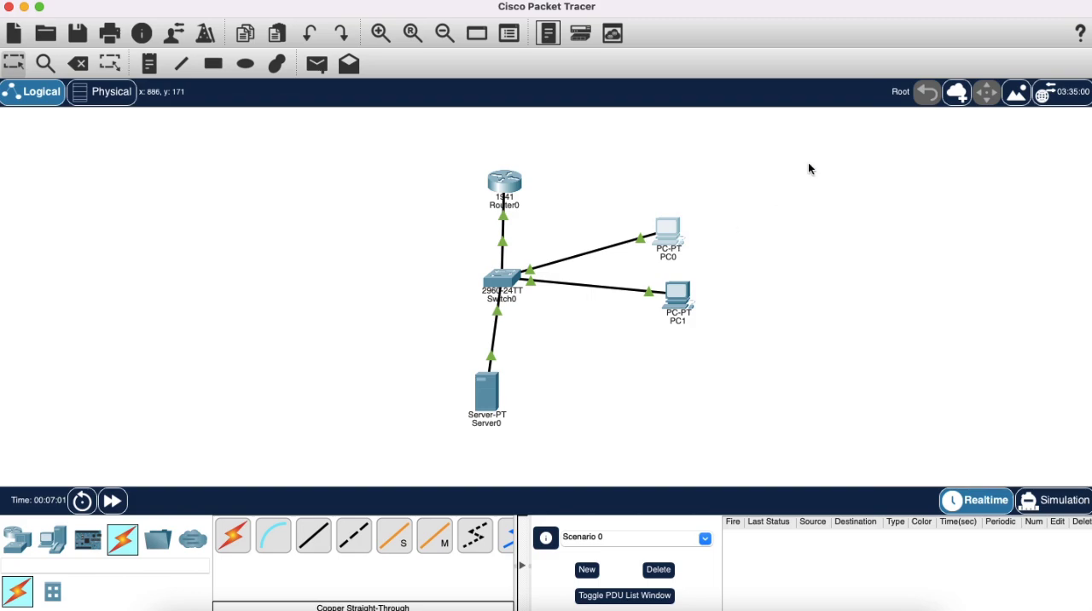
left_click(683, 226)
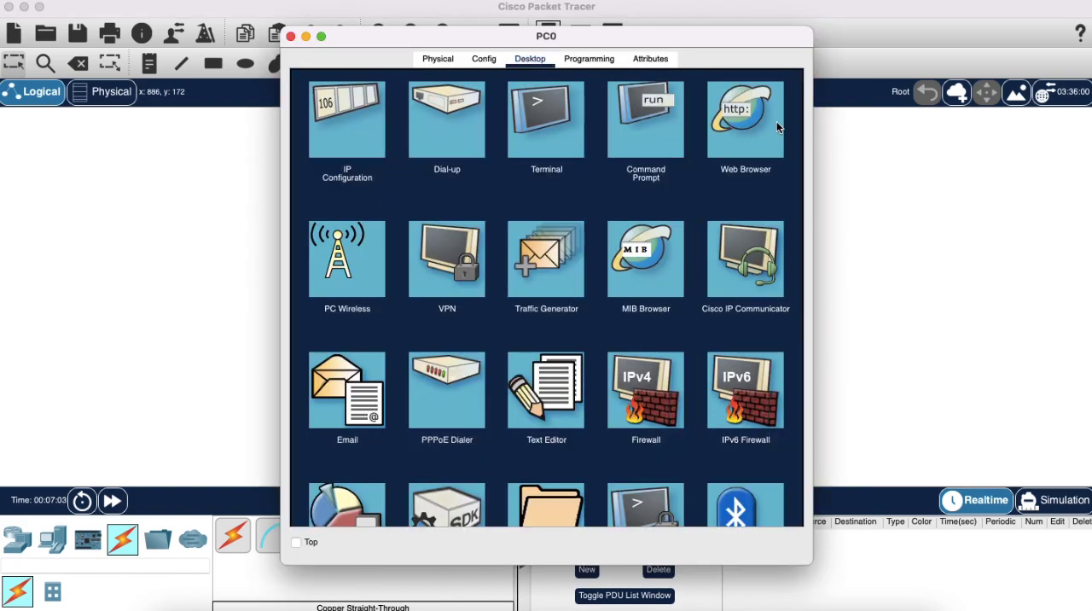
left_click(734, 156)
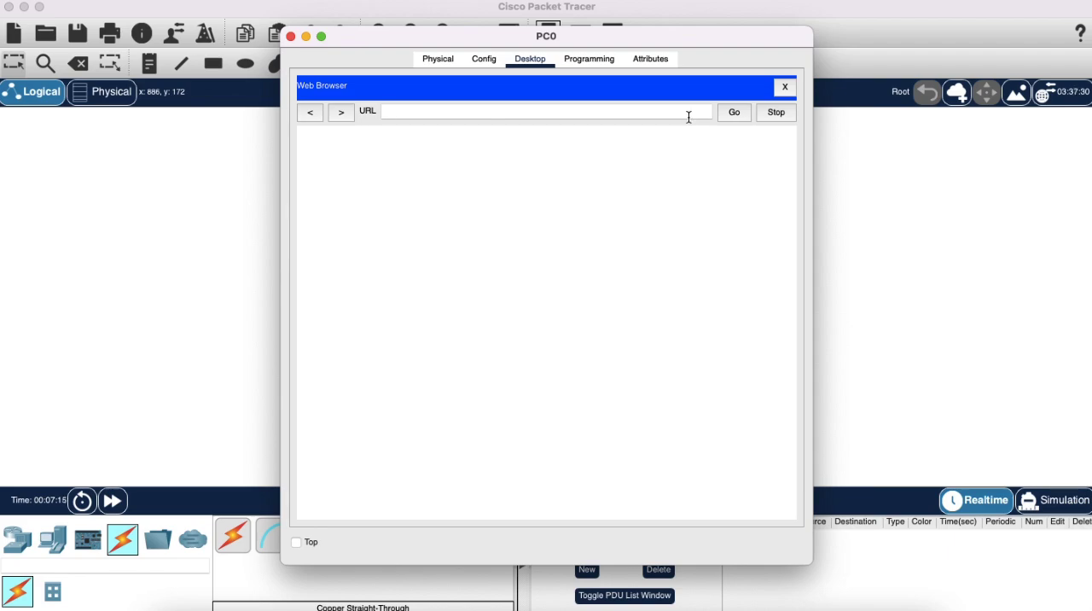
type("192.168.1")
key("BackSpace")
type("2")
key("Return")
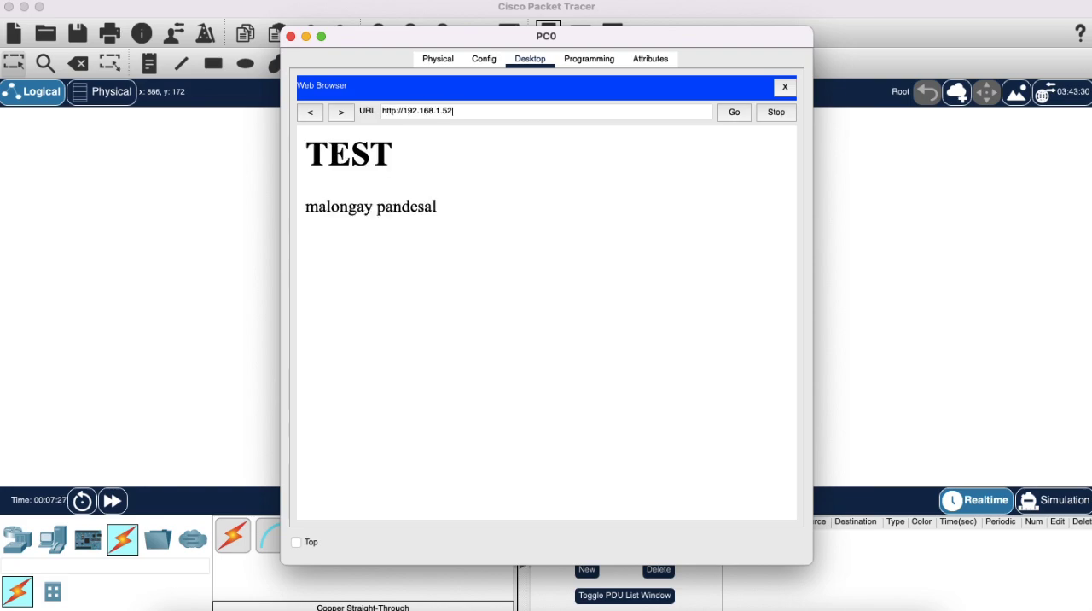
left_click_drag(467, 212, 306, 142)
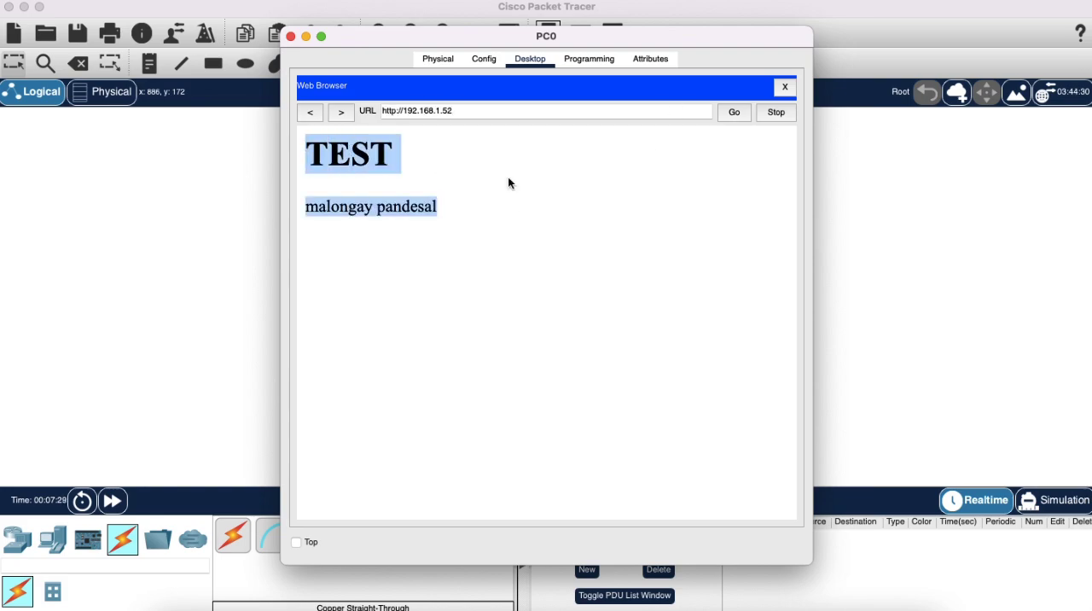
left_click(516, 171)
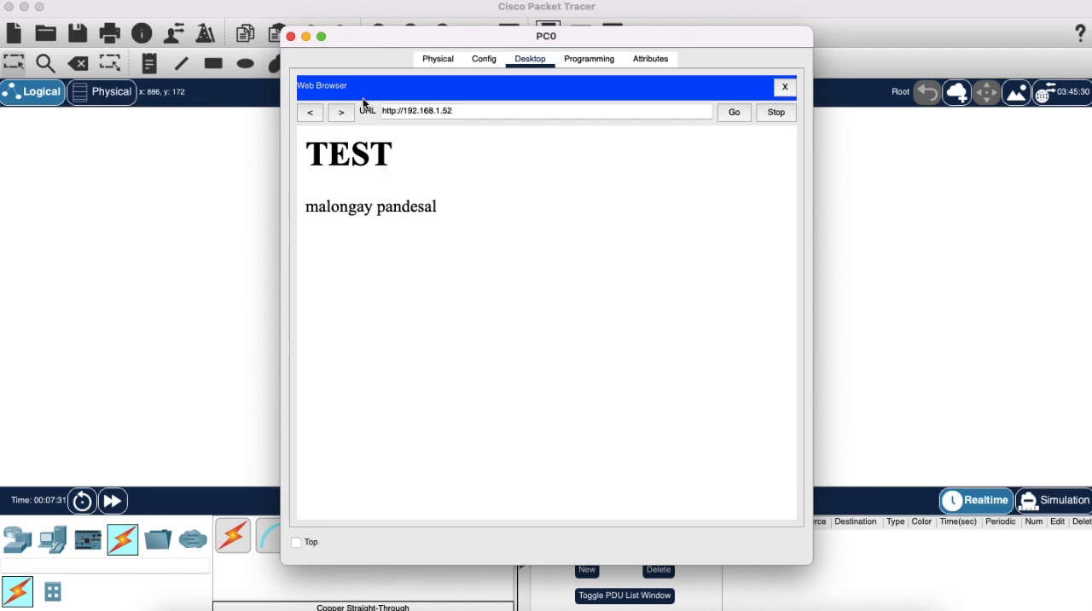
left_click_drag(454, 111, 403, 111)
left_click(461, 112)
left_click(291, 37)
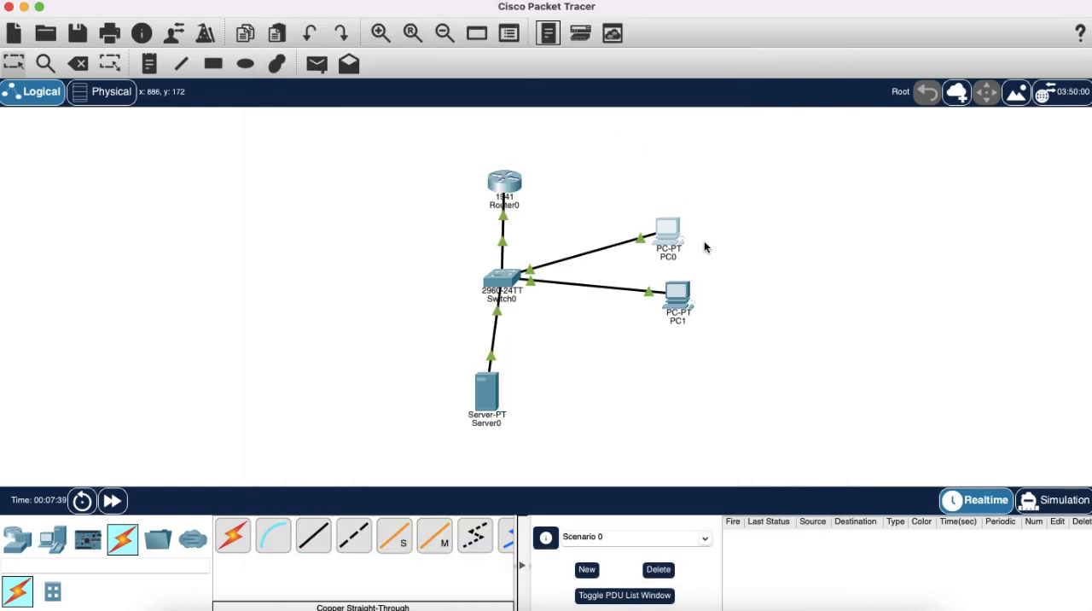
Open Server0's DNS service settings and switch the DNS service on.
left_click(487, 388)
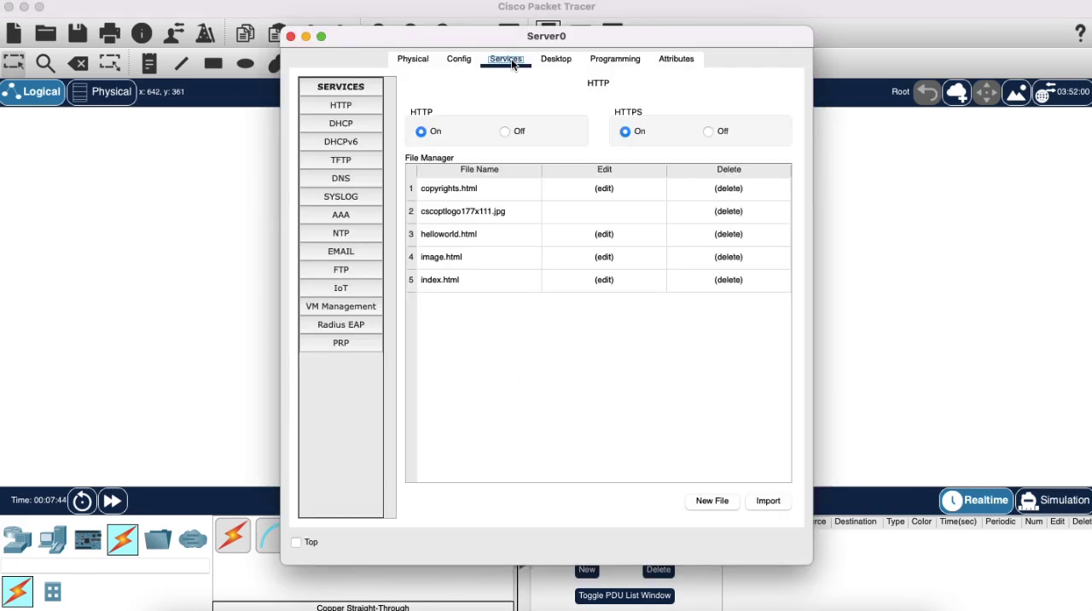
left_click(537, 61)
left_click(509, 60)
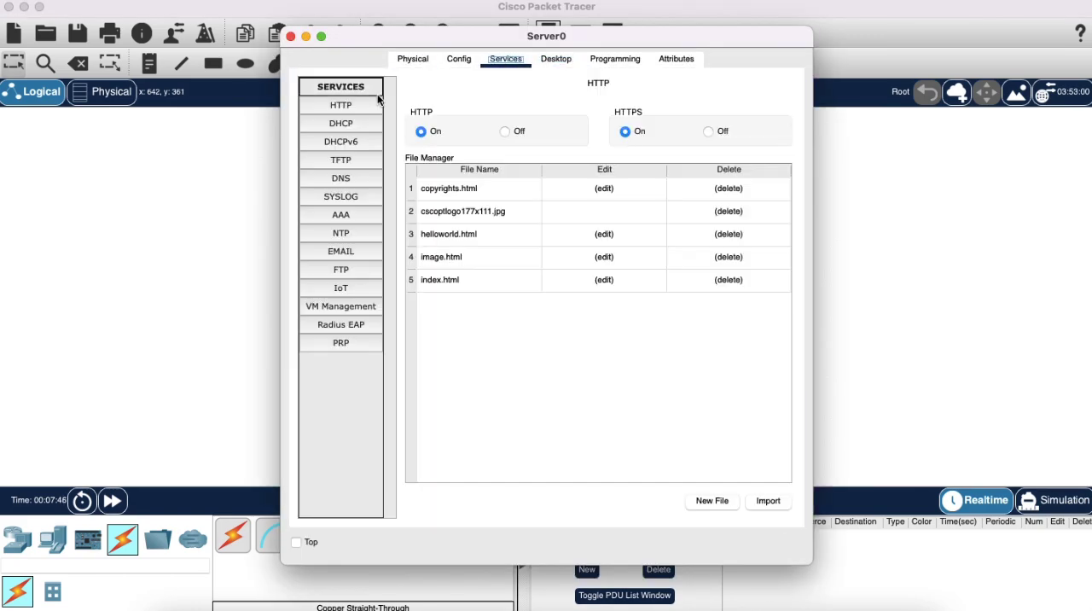
left_click(354, 177)
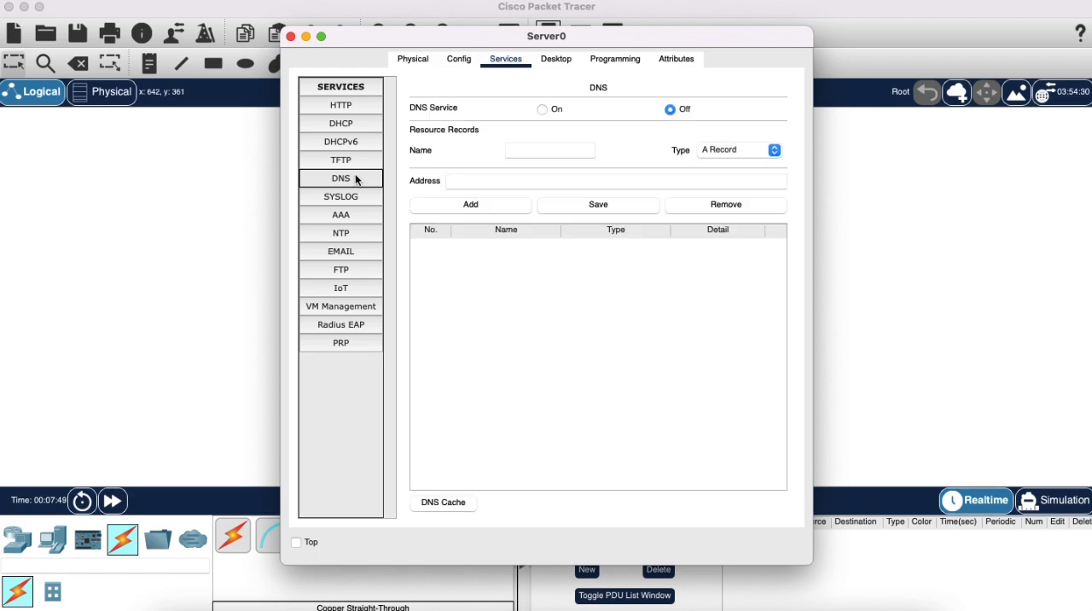
left_click(550, 109)
left_click(675, 109)
left_click(558, 110)
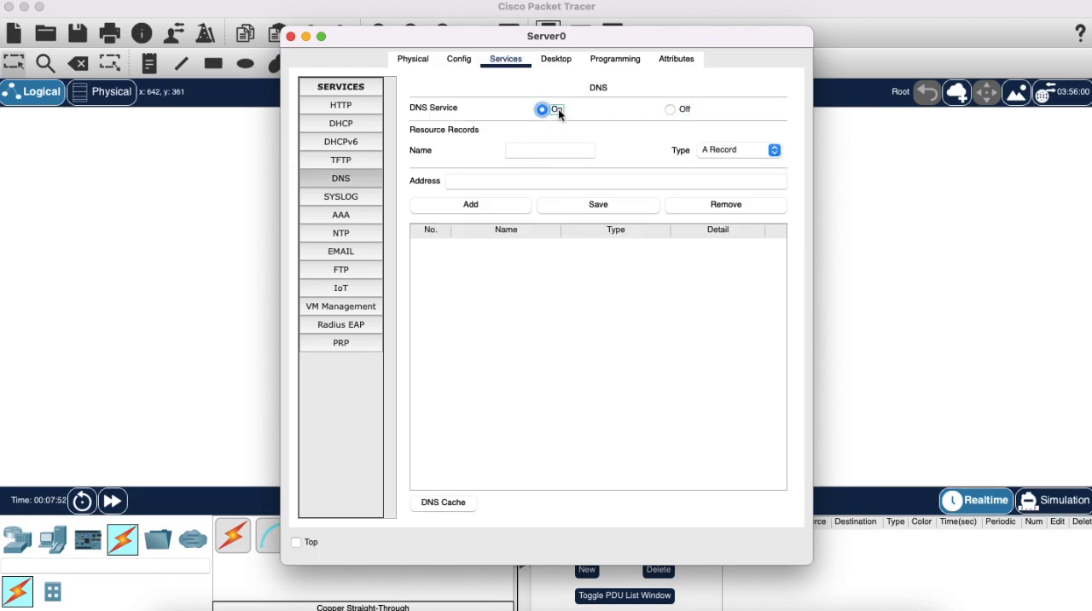
Enter pandesal.com as the name of the new DNS resource record.
left_click(535, 153)
type("pandesal.com")
key("BackSpace")
key("BackSpace")
type("org")
key("BackSpace")
key("BackSpace")
key("BackSpace")
type("com")
Set the record's address to 192.168.1.52, add the A record, and close the Server0 window.
left_click(549, 180)
type("192")
left_click_drag(700, 34, 1073, 82)
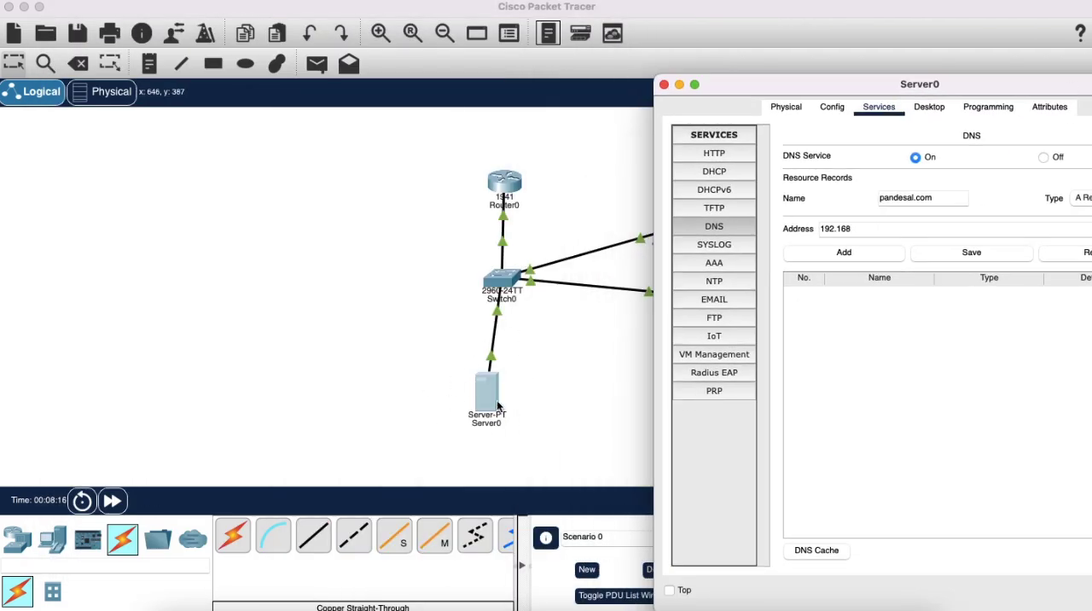
left_click_drag(793, 97, 485, 47)
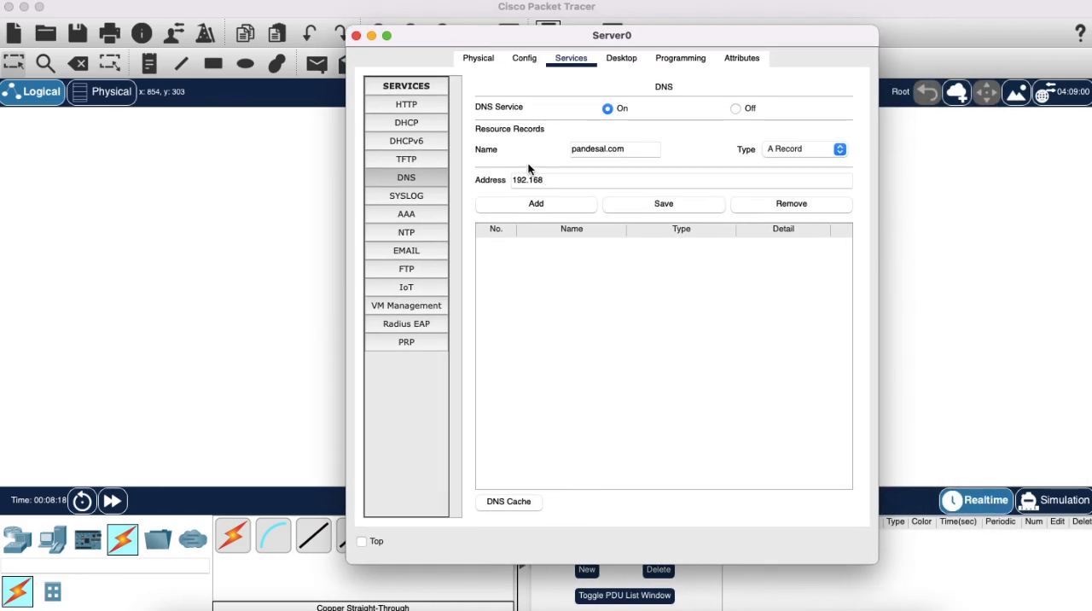
left_click(578, 183)
type(".1.52")
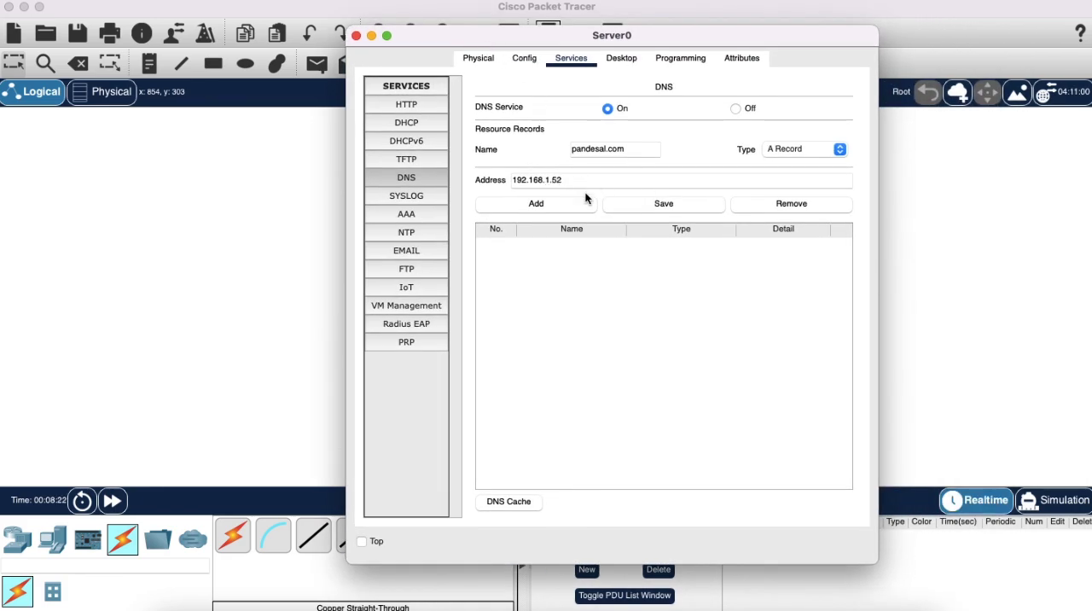
left_click(551, 204)
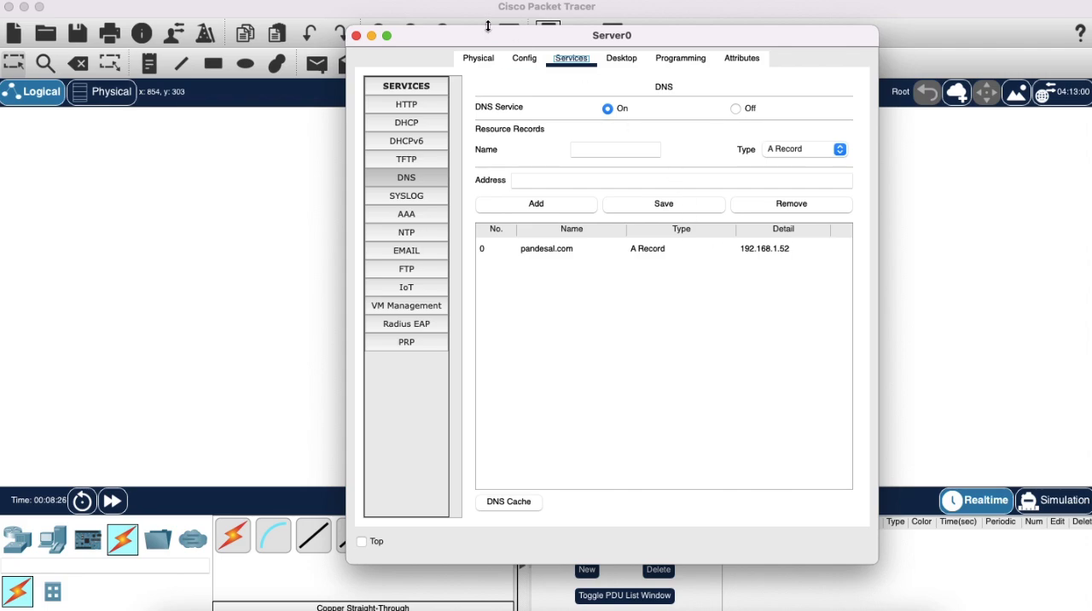
left_click(581, 249)
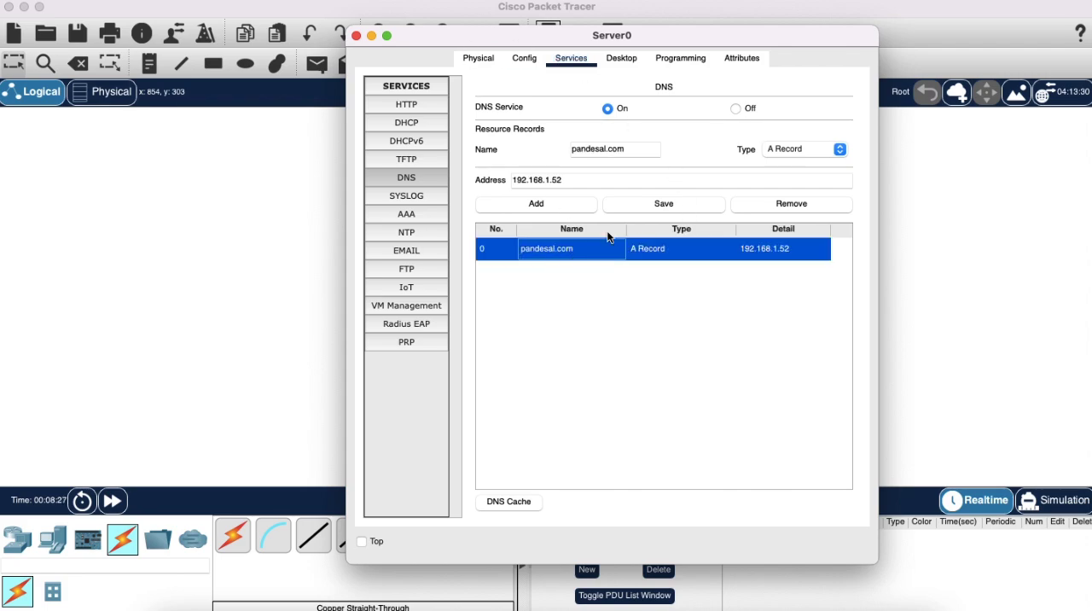
left_click(357, 37)
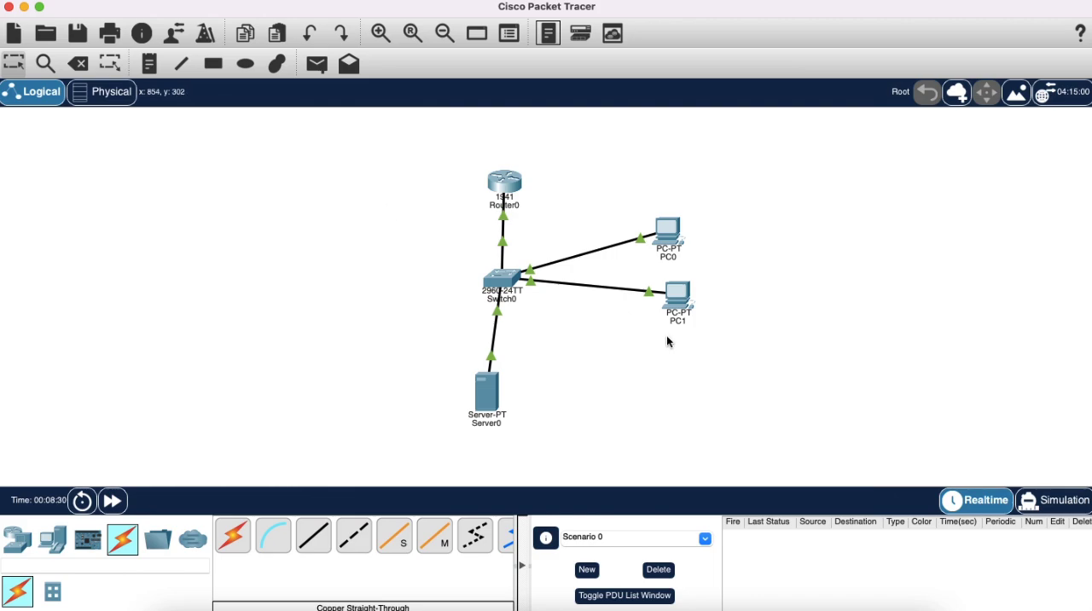
Set the IPv4 DNS server in PC0's IP configuration to 192.168.1.51 and close the PC0 window.
left_click(668, 233)
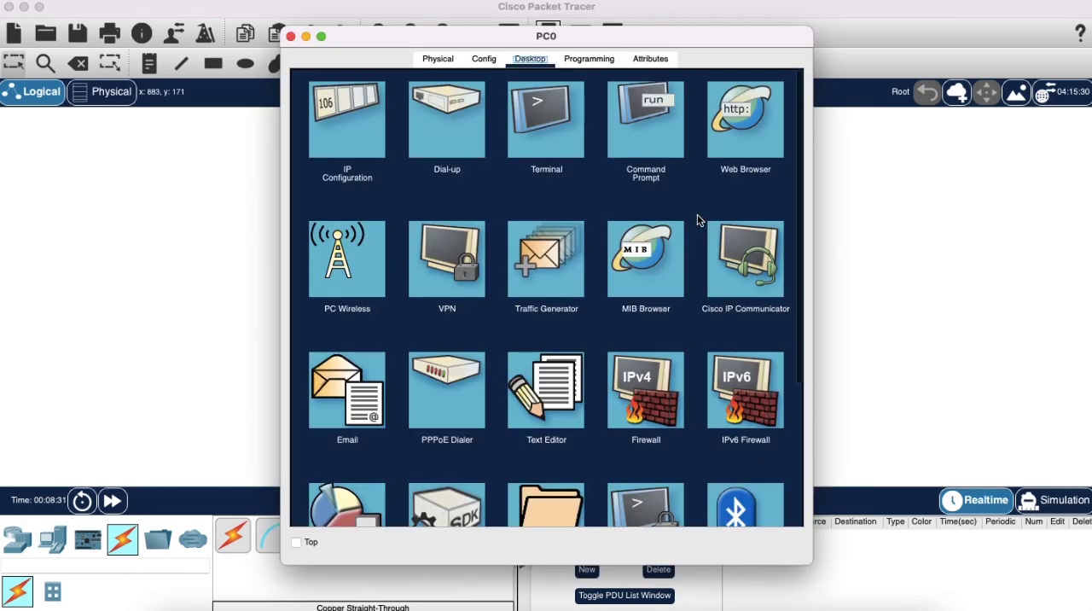
left_click(347, 124)
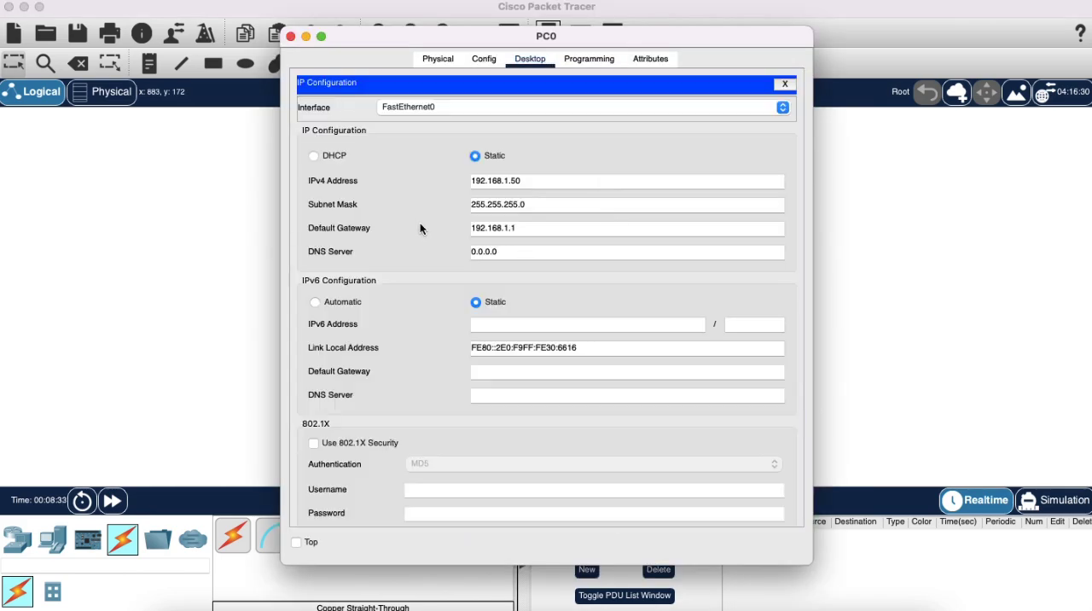
left_click(513, 253)
double_click(514, 253)
type("192.168")
type(".1.")
type("51")
left_click(291, 37)
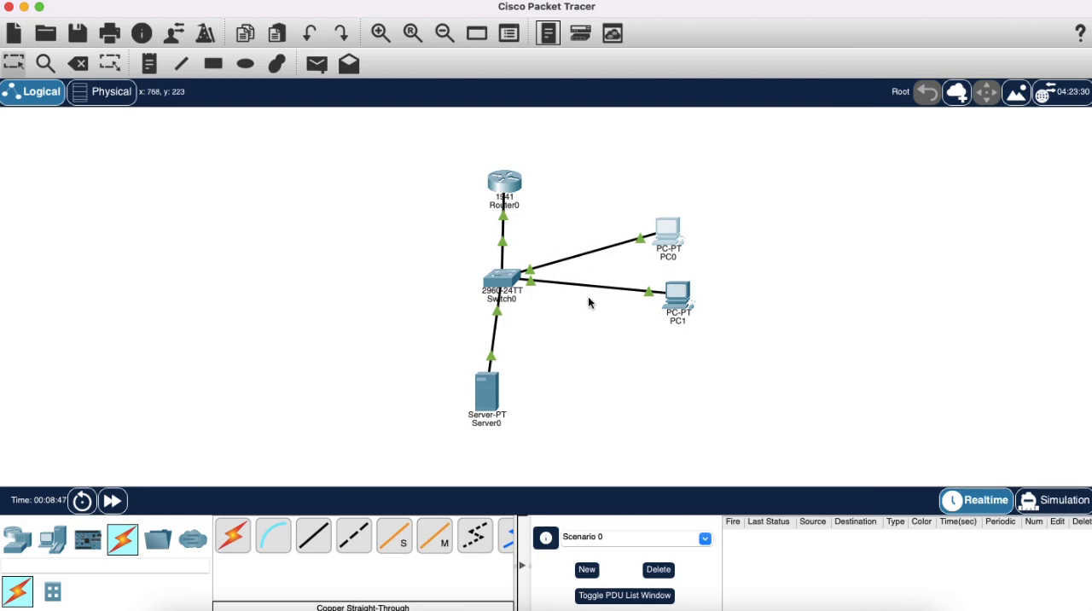
Set the IPv4 DNS server in PC1's IP configuration to 192.168.1.52 and close the PC1 window.
left_click(678, 296)
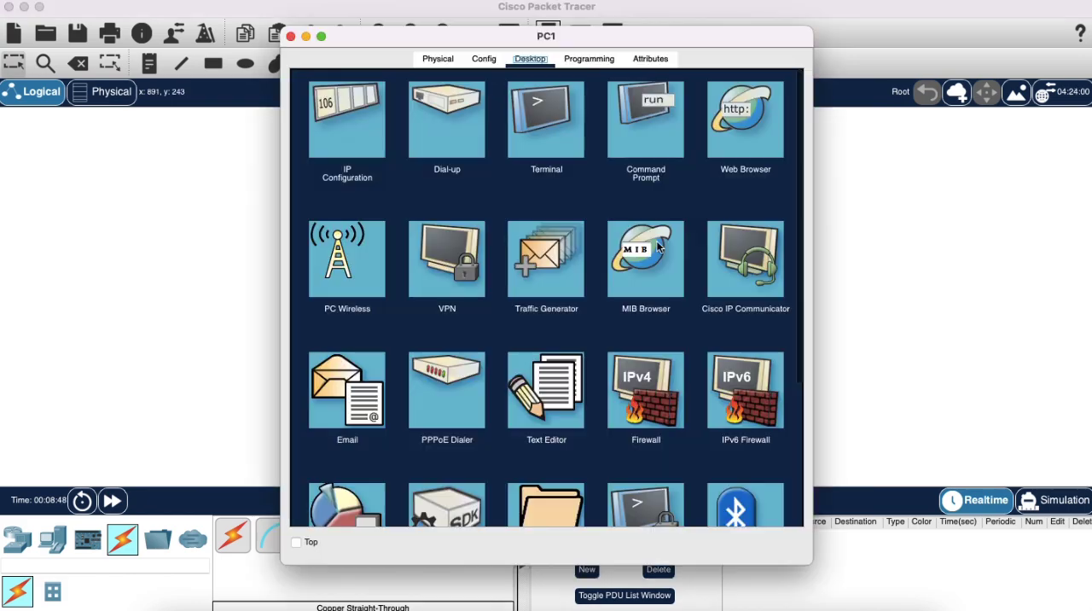
left_click(349, 136)
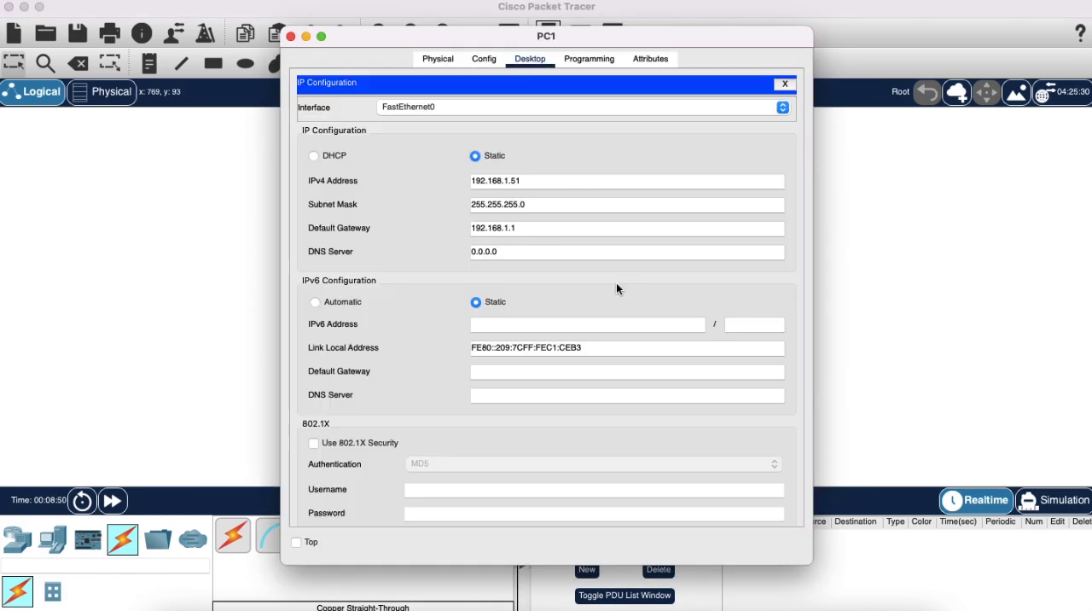
double_click(520, 247)
type("192.168.1.512")
left_click(290, 37)
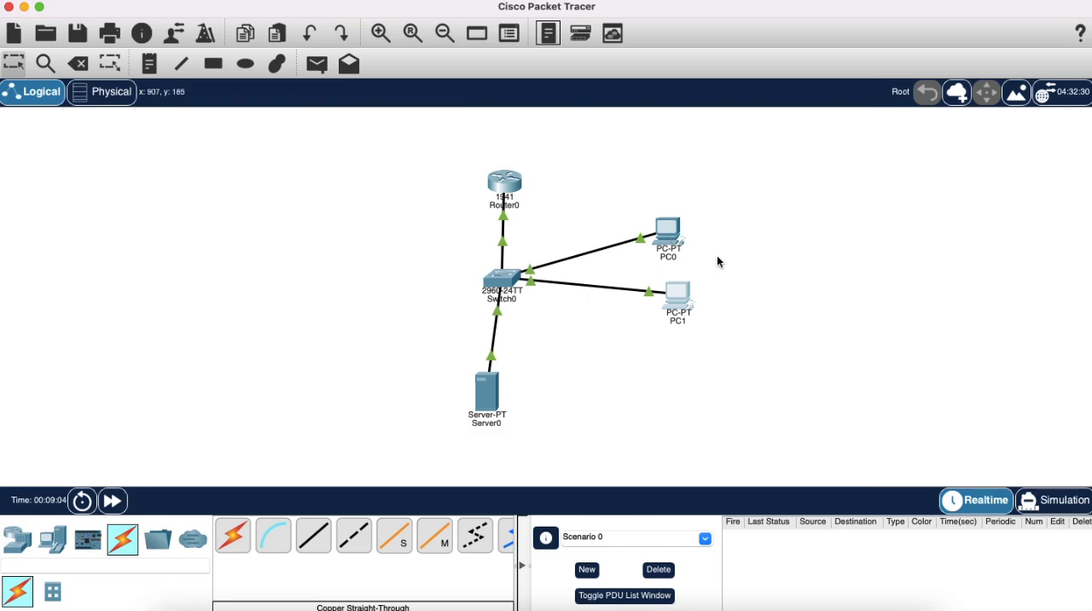
Load pandesal.com in PC1's web browser, check the displayed page, and close the PC1 window.
left_click(677, 293)
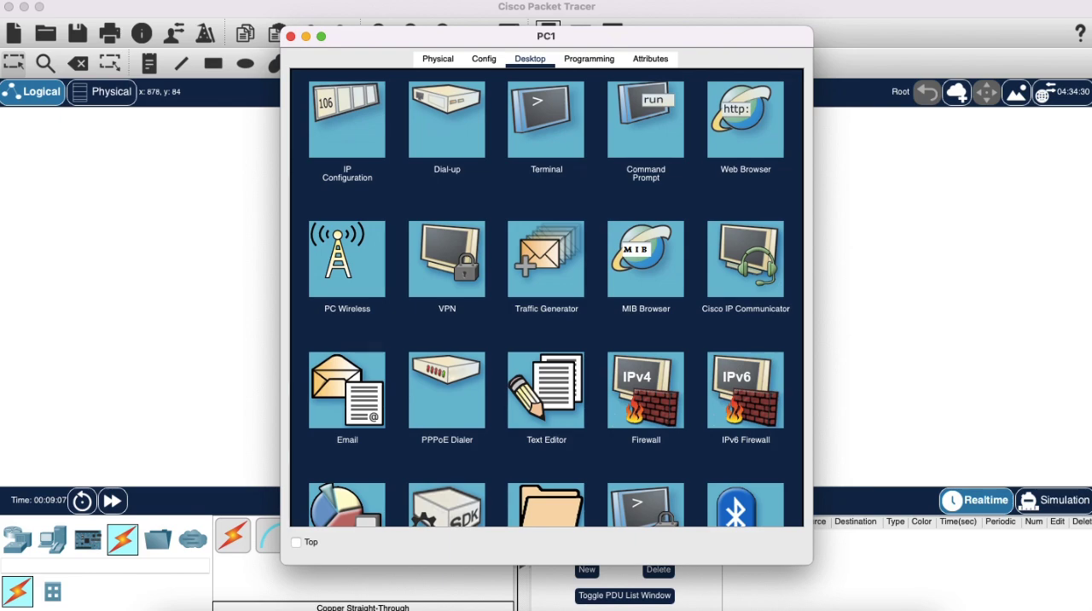
left_click(744, 120)
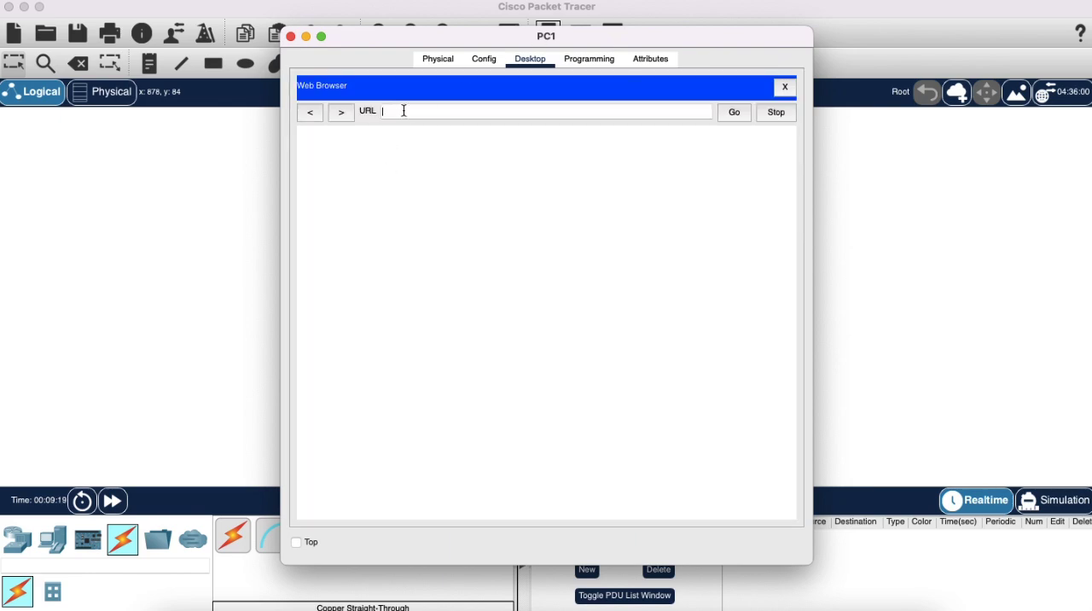
type("pandedesal.com")
key("Return")
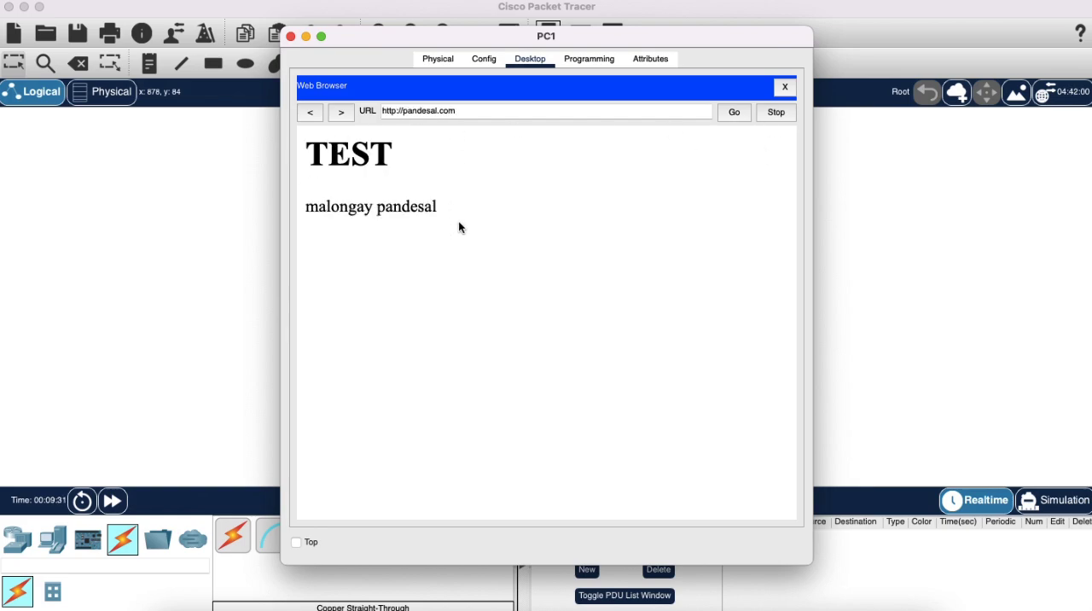
left_click_drag(458, 219, 309, 145)
double_click(361, 150)
left_click(485, 176)
left_click(291, 37)
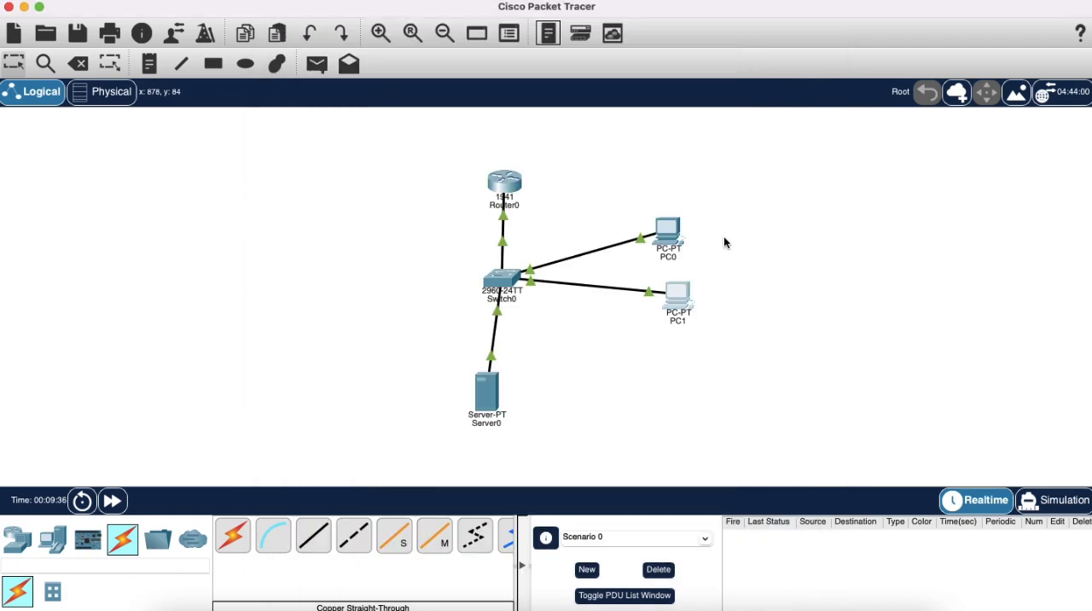
left_click(678, 305)
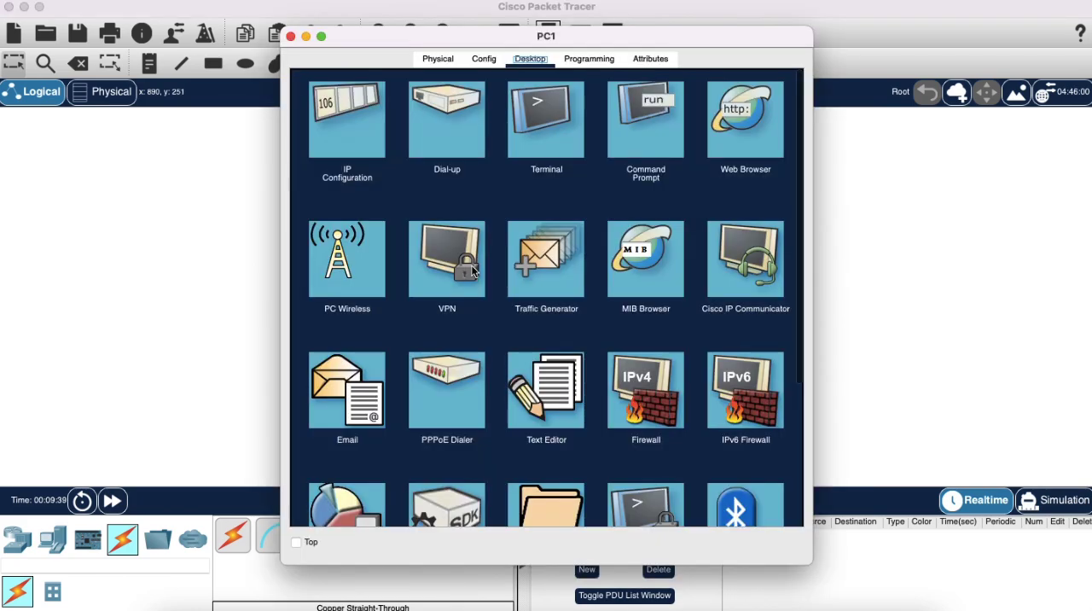
left_click(471, 268)
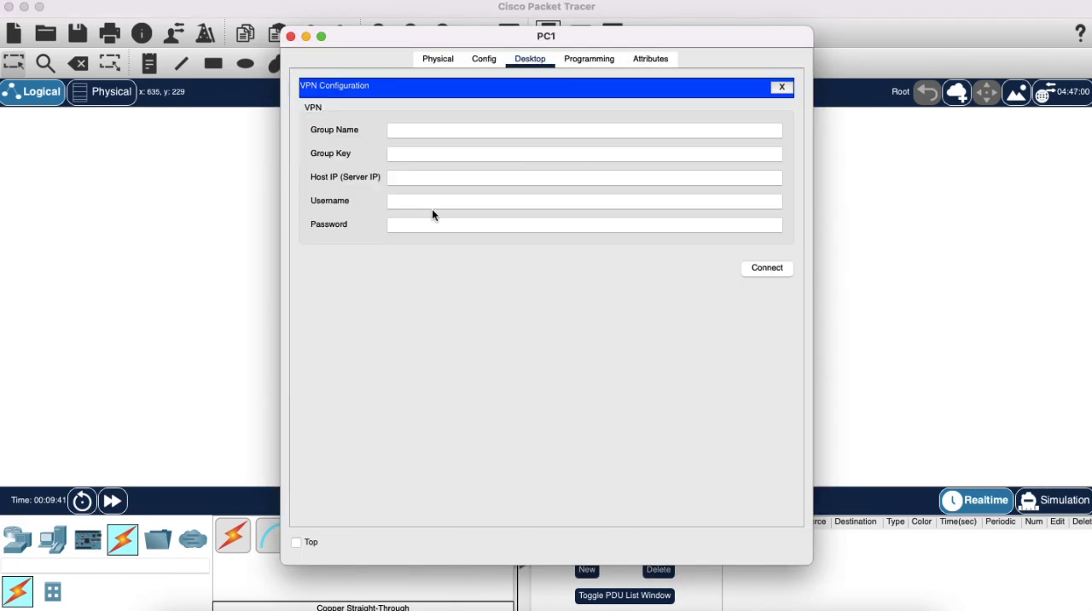
left_click(291, 36)
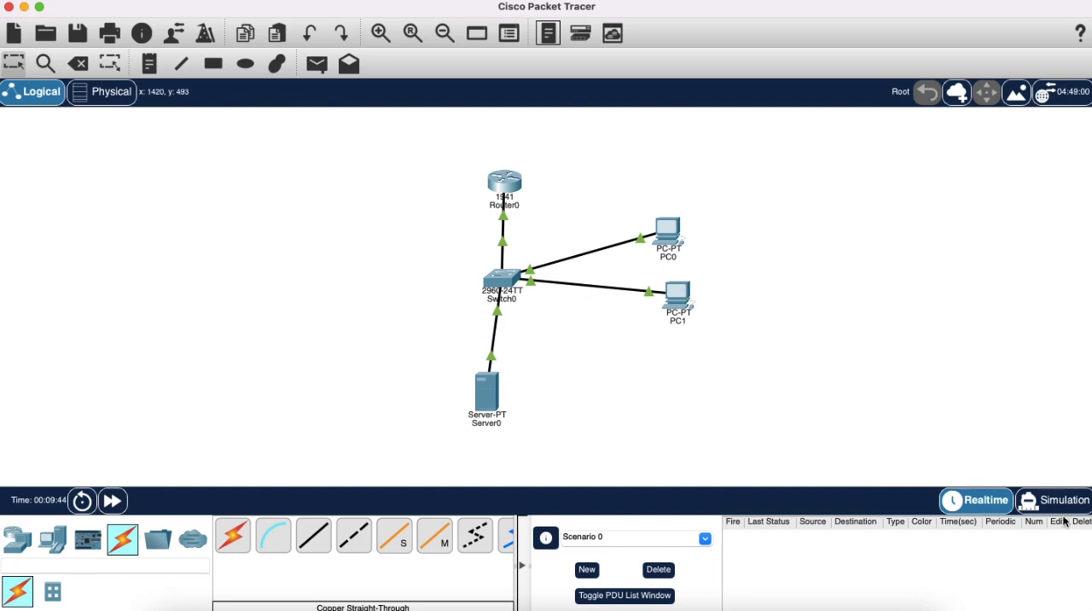
Switch to Simulation mode and add a simple PDU with PC1 as source and PC0 as destination.
left_click(1034, 507)
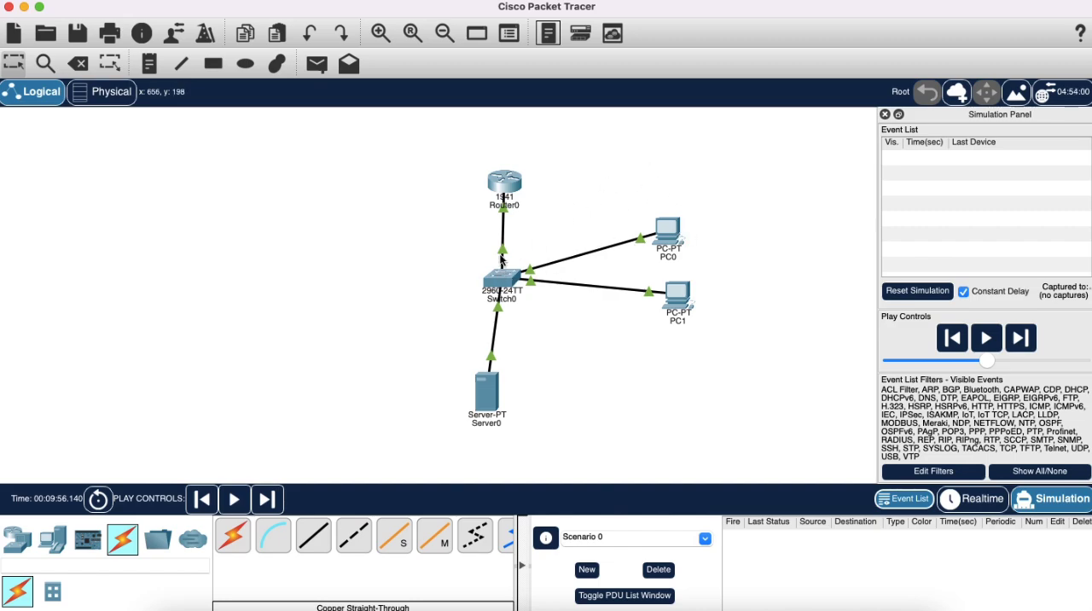
left_click(307, 69)
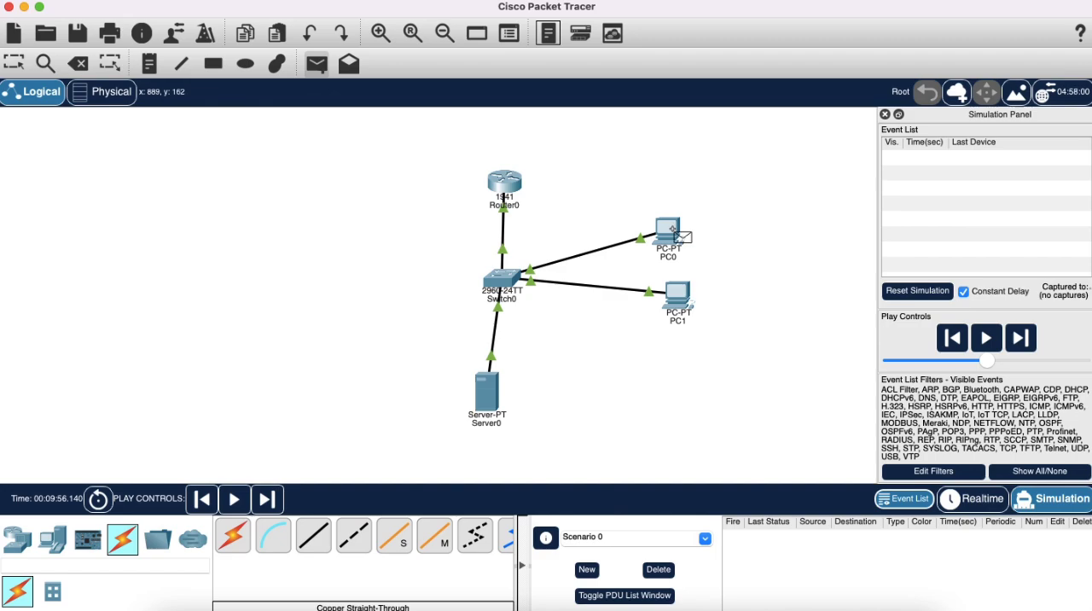
left_click(683, 301)
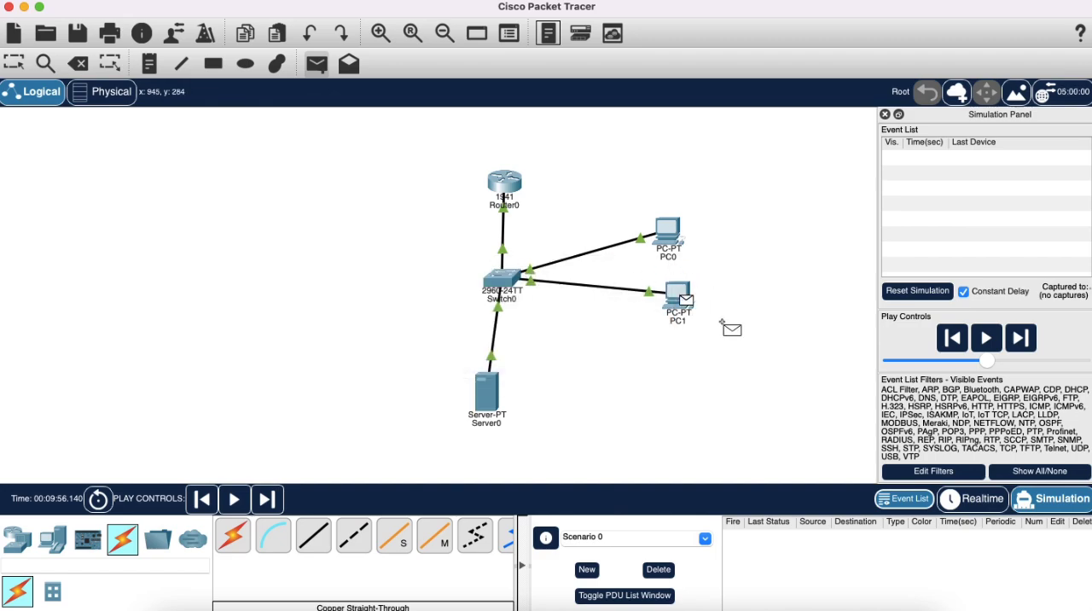
left_click(675, 231)
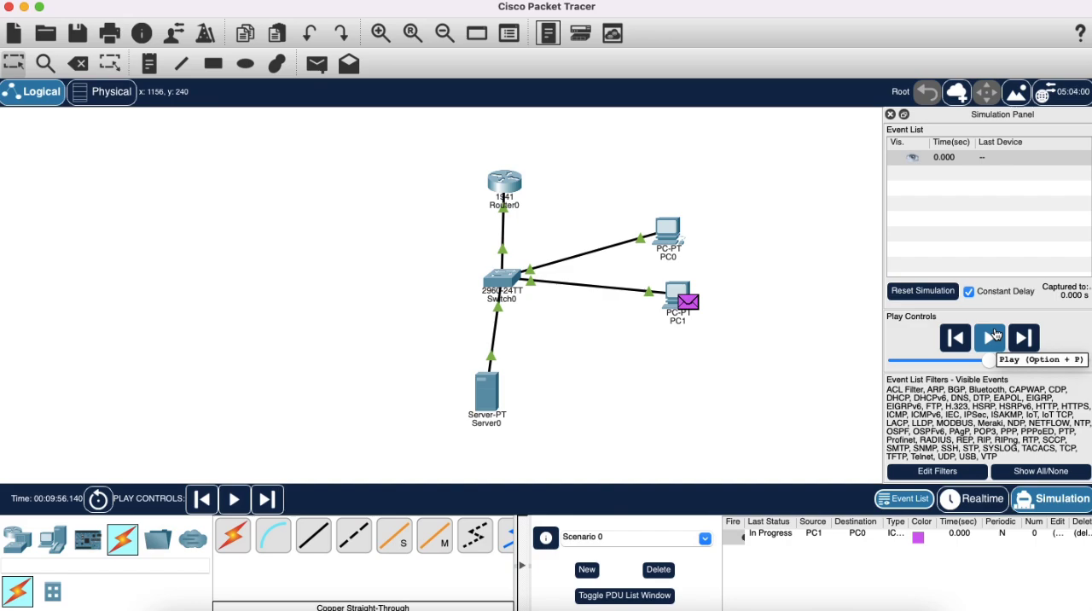
Play the simulation in stages, pausing to follow the PDU from PC1 through Switch0 to PC0 and back.
left_click(994, 335)
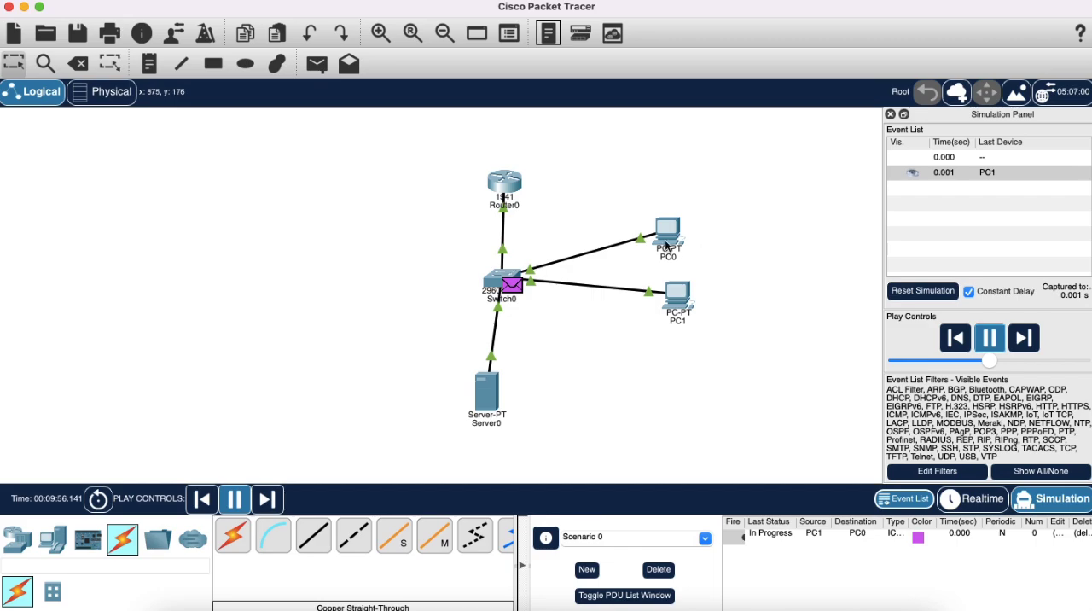
left_click(987, 338)
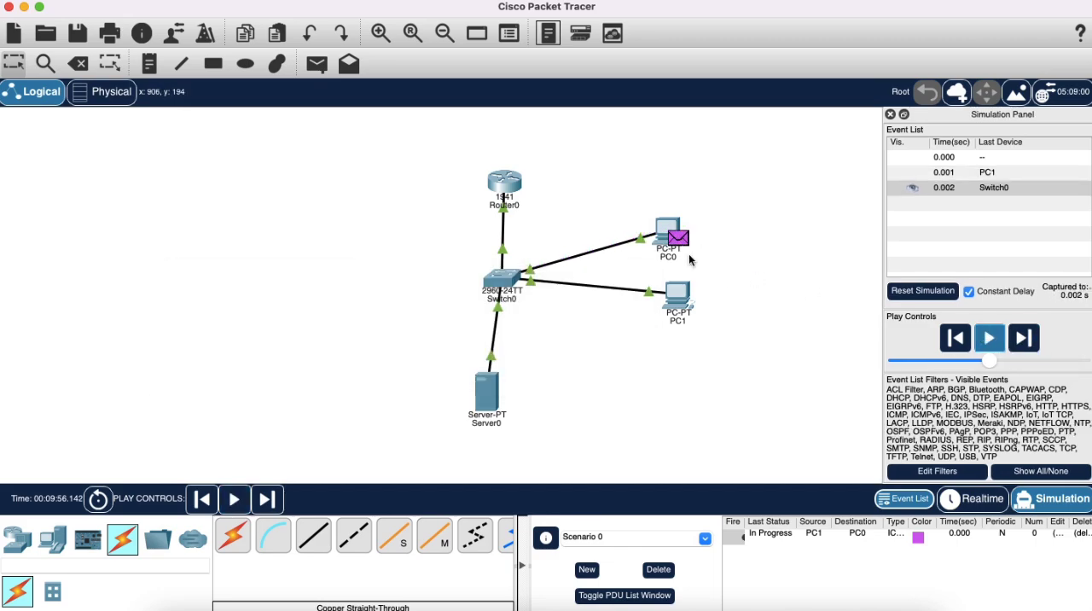
left_click(994, 340)
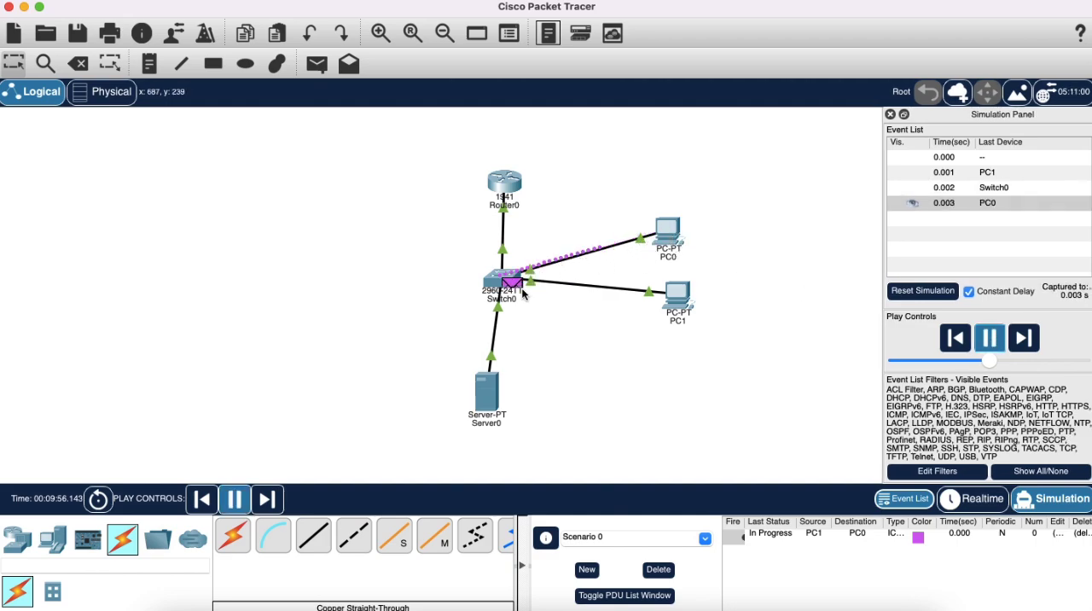
left_click(988, 339)
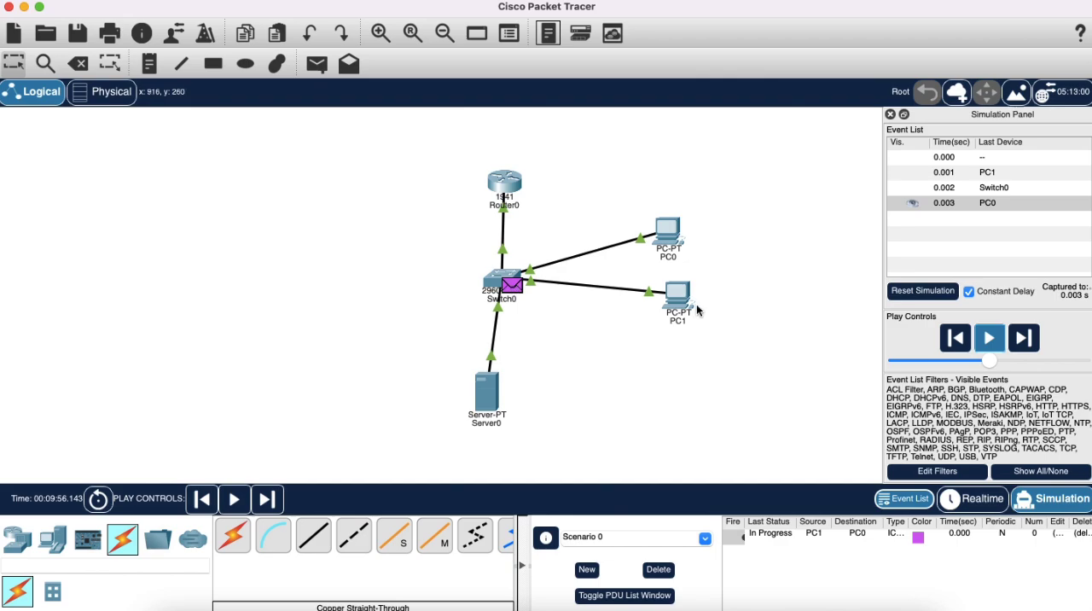
left_click(988, 338)
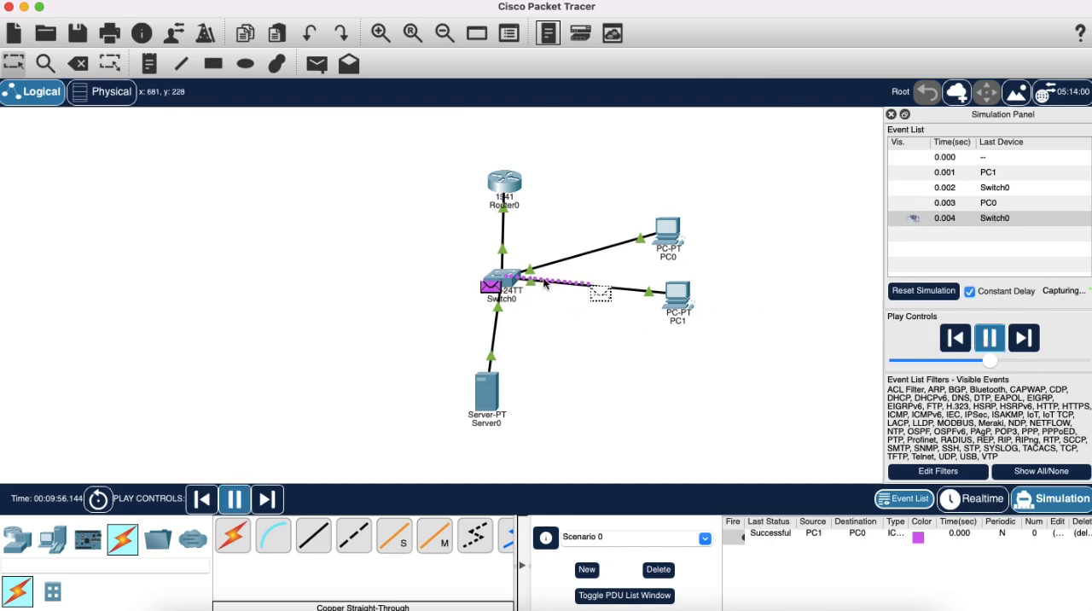
left_click(987, 342)
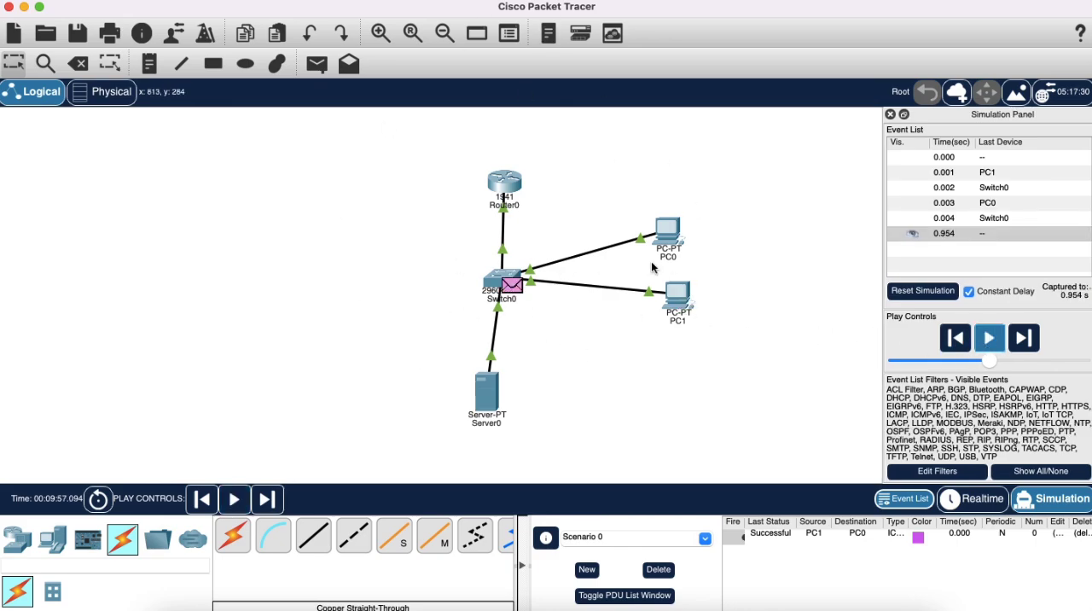